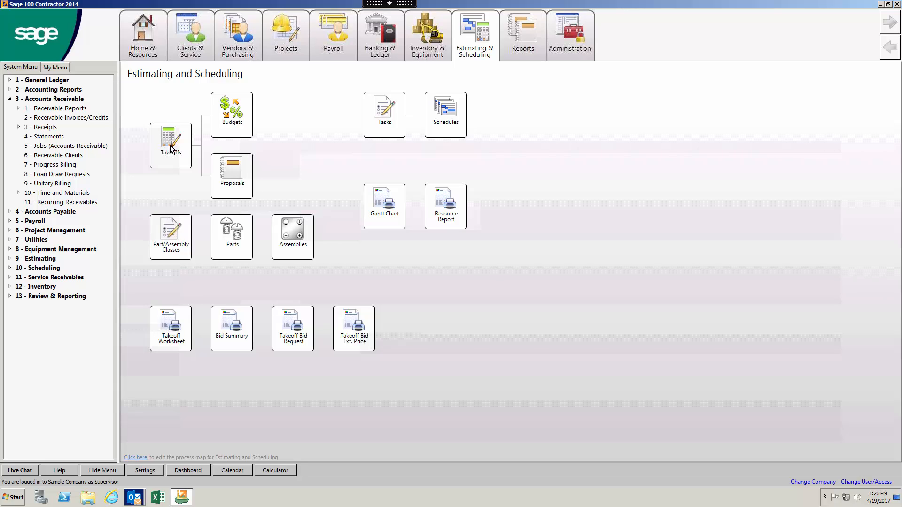
# Step: Open the existing takeoff 186 - Williams Post Office from Estimating and Scheduling
pyautogui.click(171, 150)
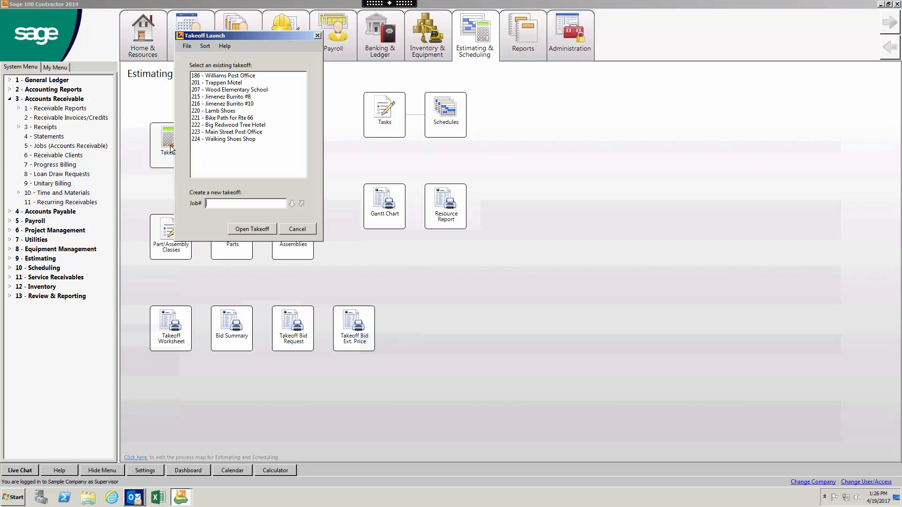
pyautogui.click(242, 77)
pyautogui.doubleClick(241, 77)
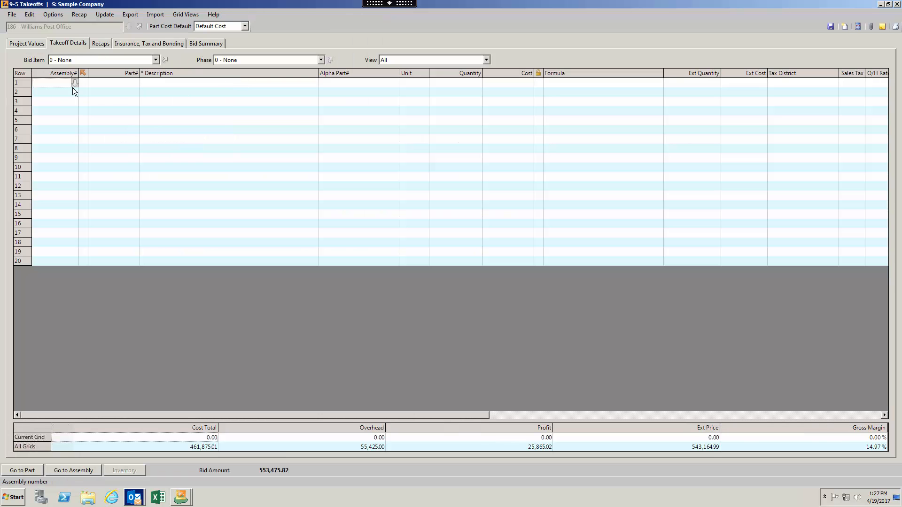
# Step: Look through the takeoff's bid items and display the details of 1 - General Conditions
pyautogui.click(60, 61)
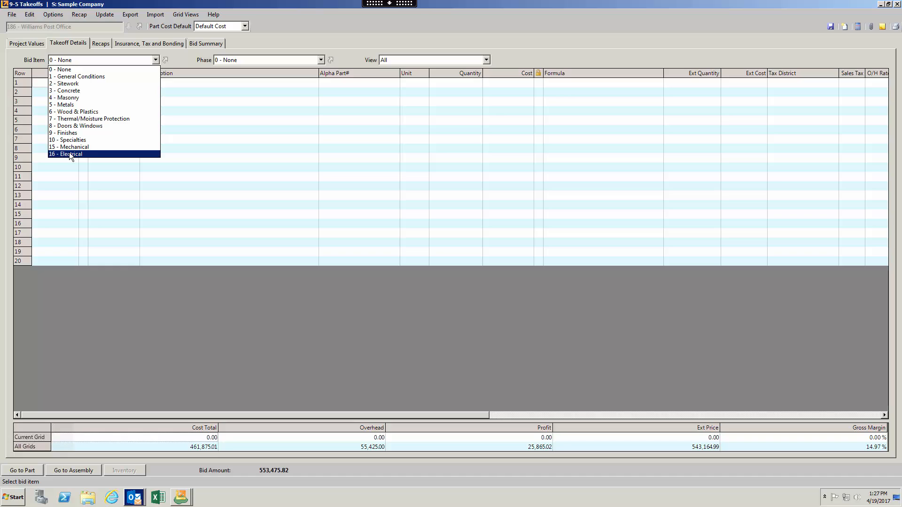
pyautogui.click(239, 63)
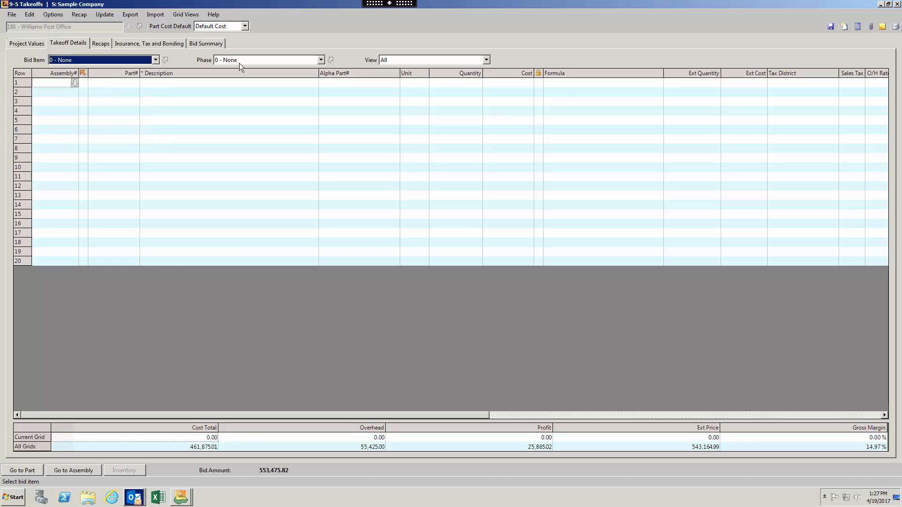
pyautogui.click(239, 62)
pyautogui.click(65, 61)
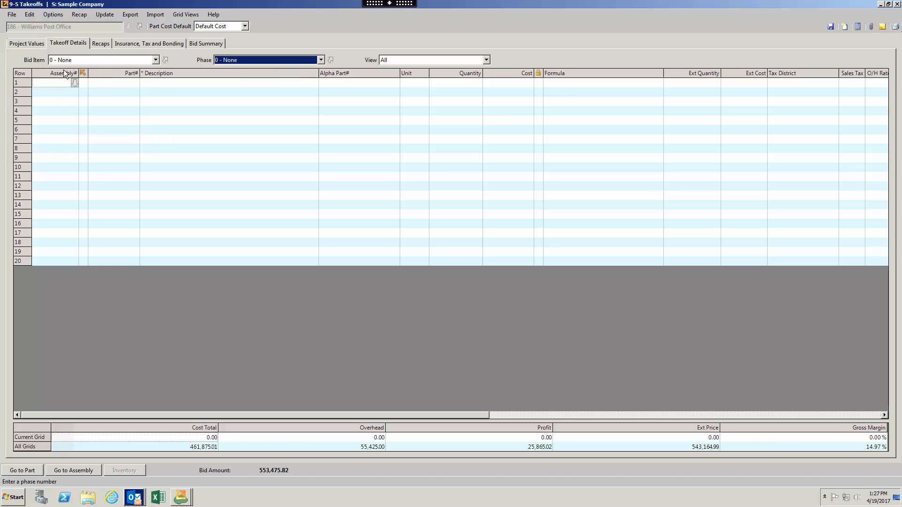
pyautogui.click(66, 60)
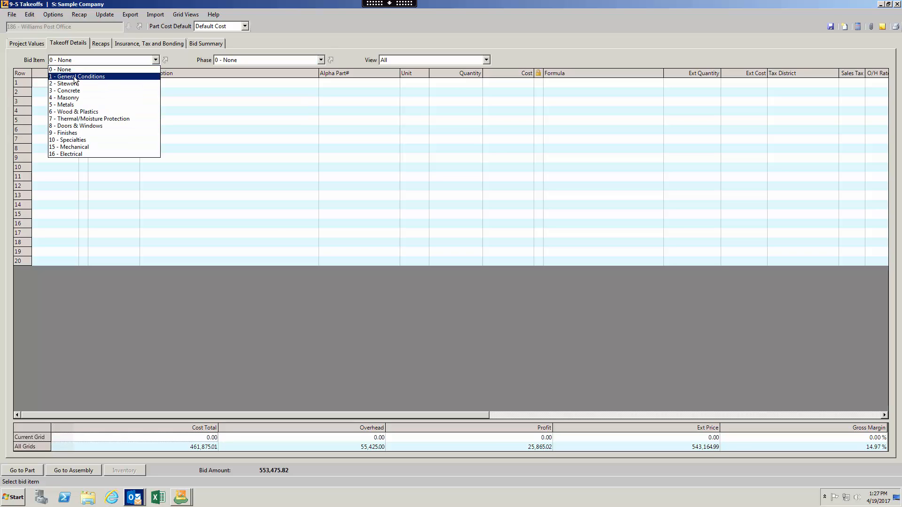
pyautogui.click(74, 77)
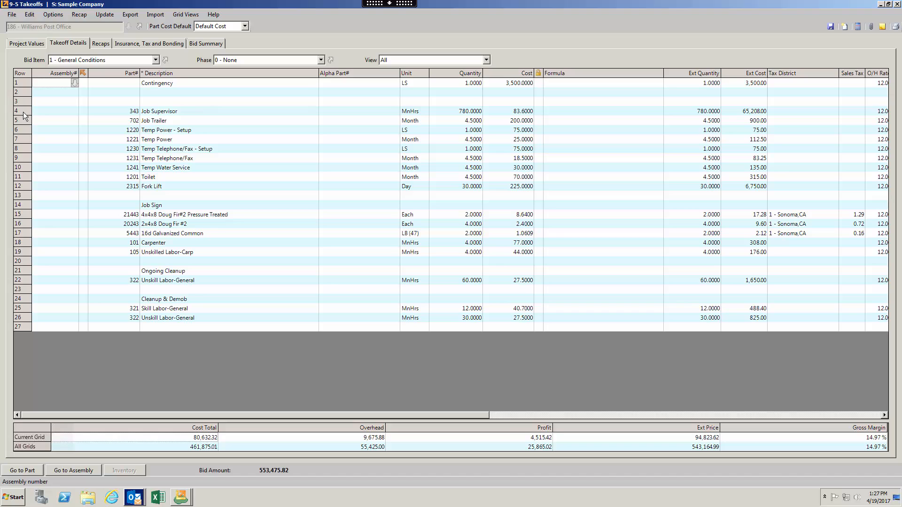
# Step: Highlight the General Conditions rows from Job Supervisor down to the Cleanup & Demob labor to review them
pyautogui.moveTo(24, 112); pyautogui.dragTo(45, 206)
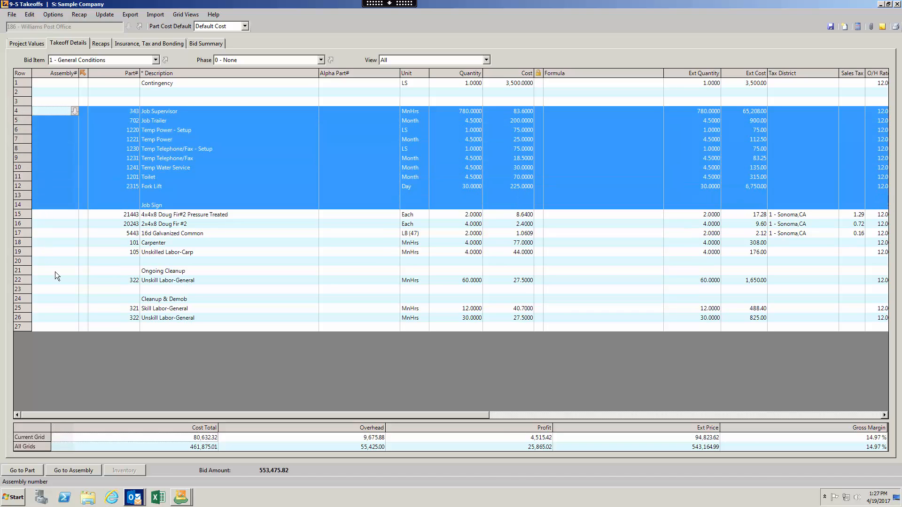
pyautogui.moveTo(64, 320); pyautogui.dragTo(69, 335)
pyautogui.moveTo(84, 376); pyautogui.dragTo(100, 318)
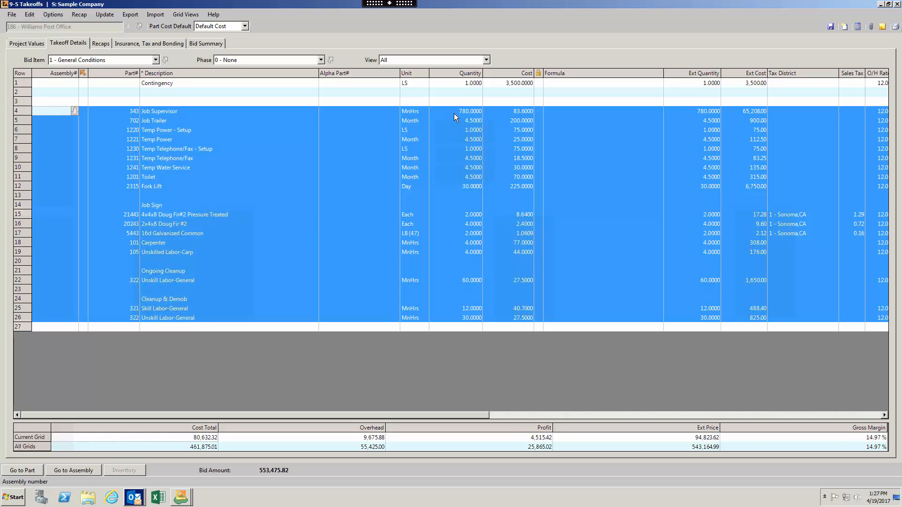
# Step: Set the Job Supervisor quantity to 1000 and zero out the quantities for Job Trailer and Temp Power - Setup
pyautogui.click(469, 113)
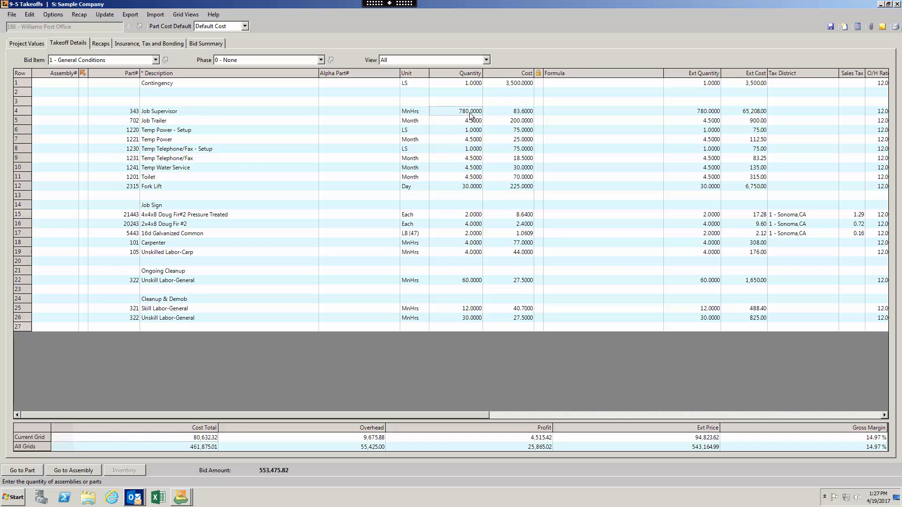
pyautogui.write('1000')
pyautogui.press('Tab')
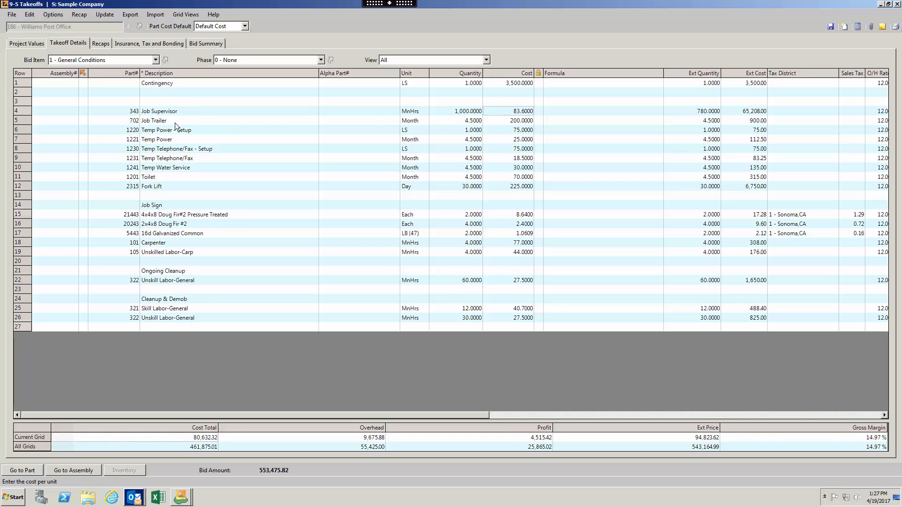
pyautogui.click(465, 123)
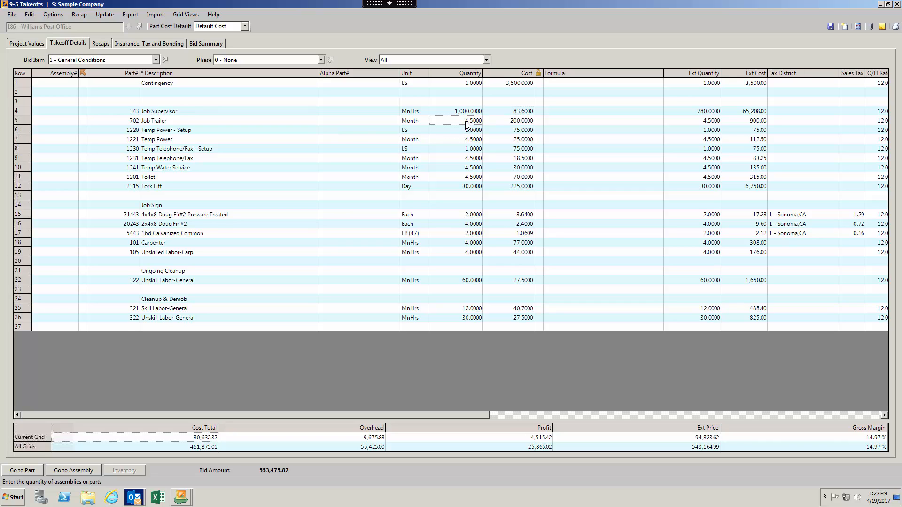
pyautogui.write('0')
pyautogui.press('Return')
pyautogui.press('Return')
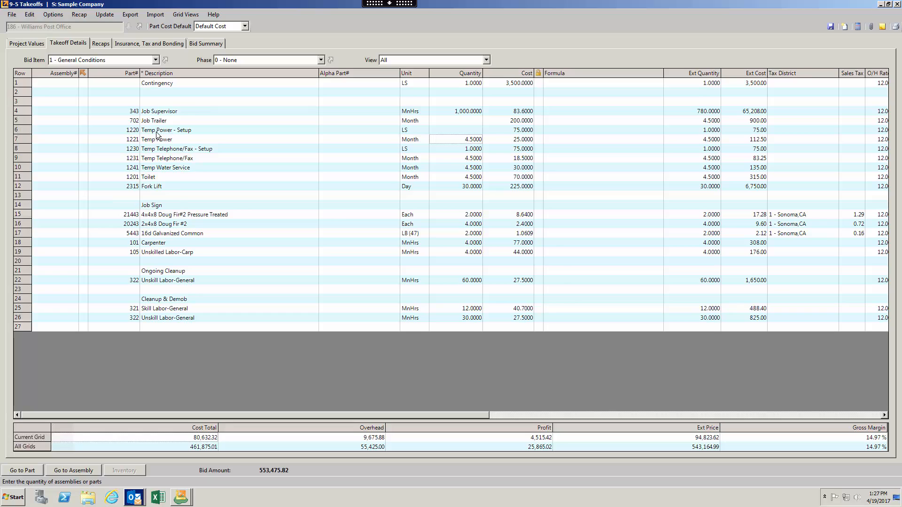
# Step: Display the takeoff details of bid item 3 - Concrete and highlight the poured running footing rows
pyautogui.click(80, 63)
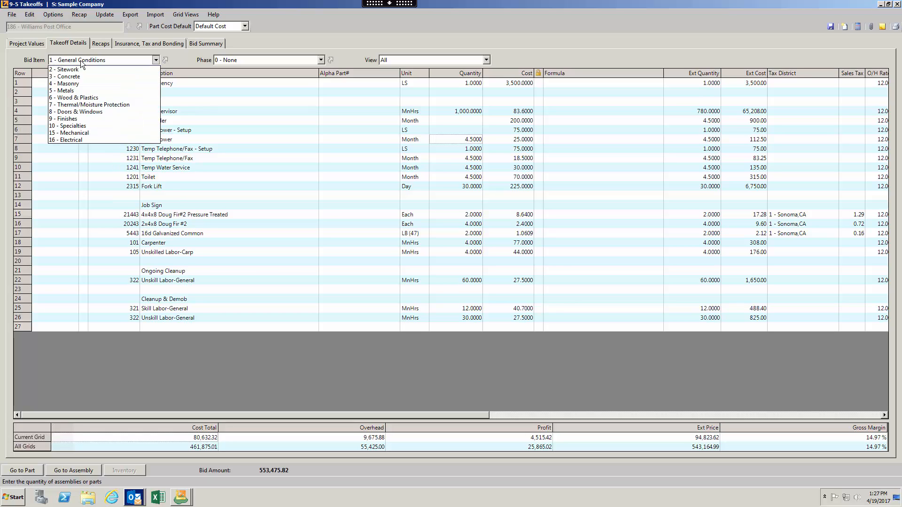
pyautogui.click(82, 92)
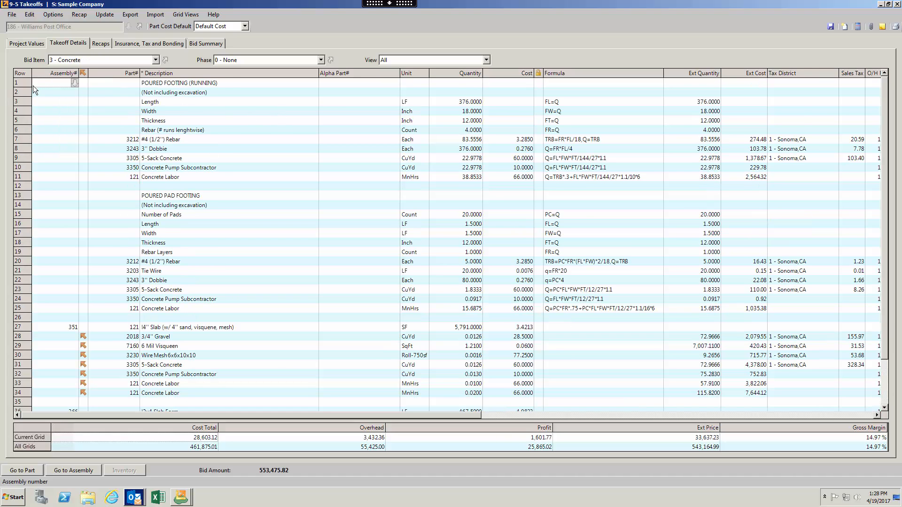
pyautogui.moveTo(29, 84); pyautogui.dragTo(39, 175)
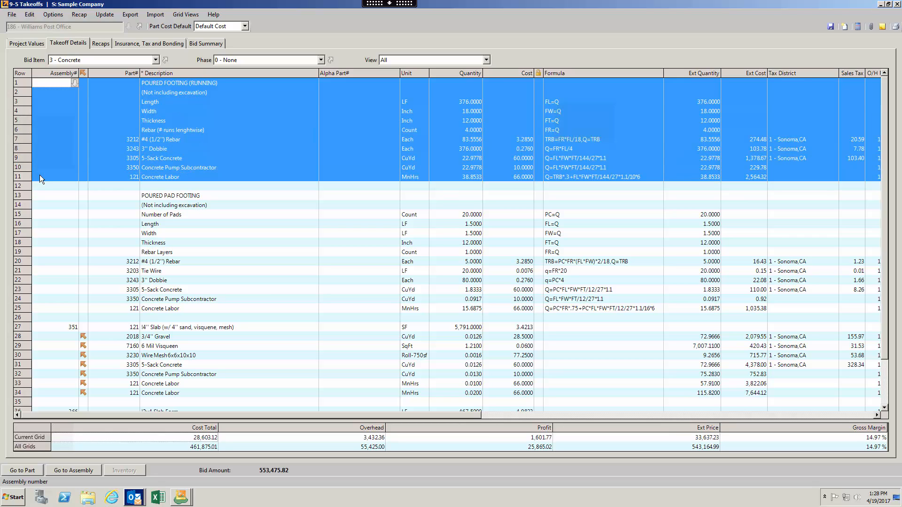
# Step: Examine the running footing's length, width, thickness and rebar formulas and the #4 rebar quantity they feed
pyautogui.click(572, 104)
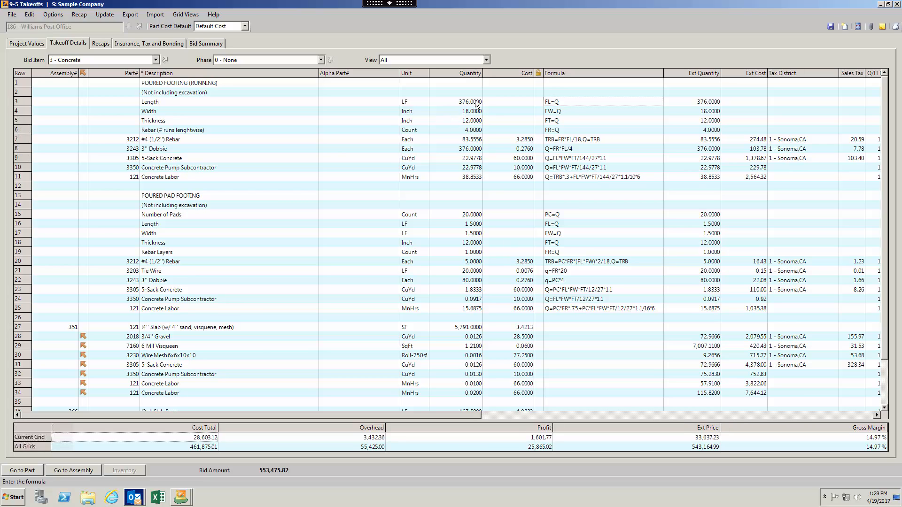
pyautogui.click(553, 113)
pyautogui.click(552, 123)
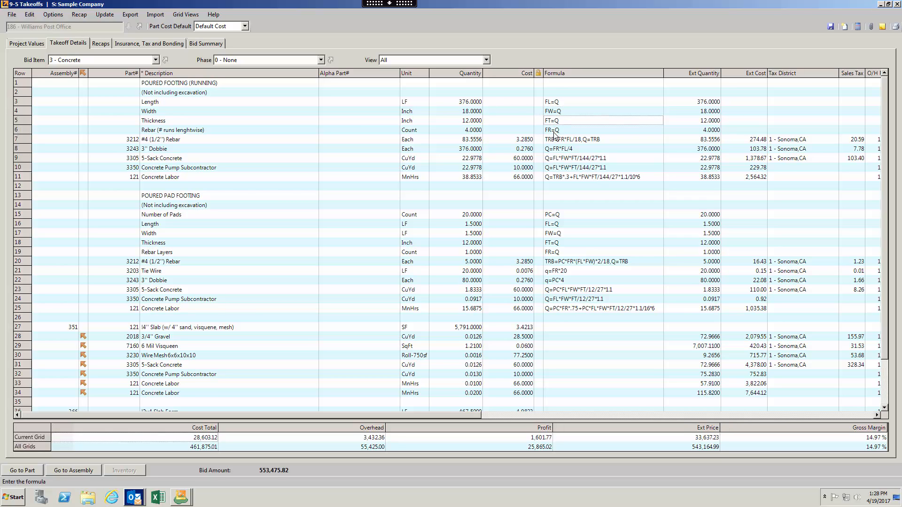
pyautogui.click(553, 133)
pyautogui.click(458, 140)
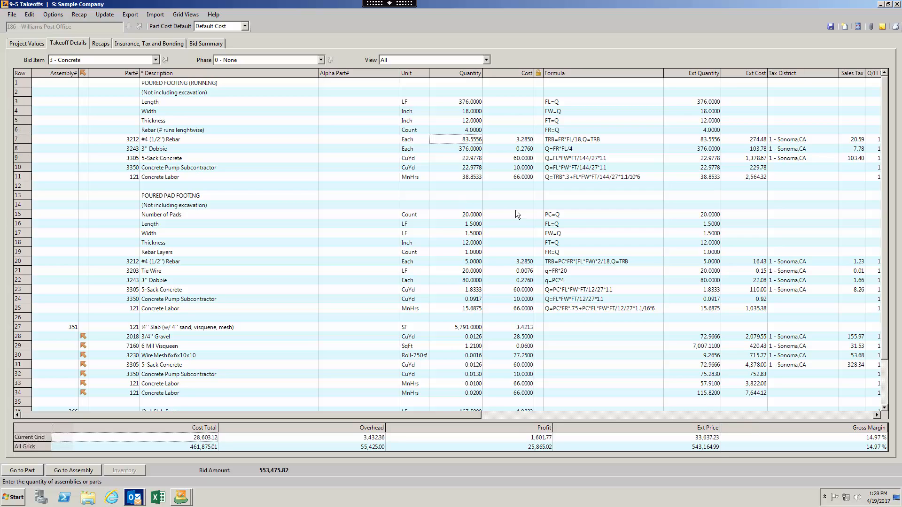
# Step: Compare the poured pad footing's formulas with the per-unit part quantities of the 4" slab assembly
pyautogui.moveTo(575, 213); pyautogui.dragTo(577, 293)
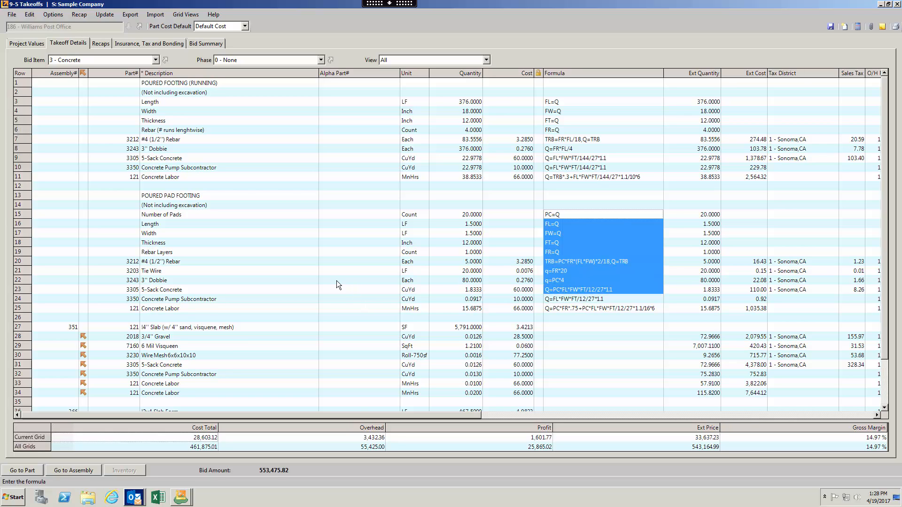
pyautogui.scroll(-2, 559, 329)
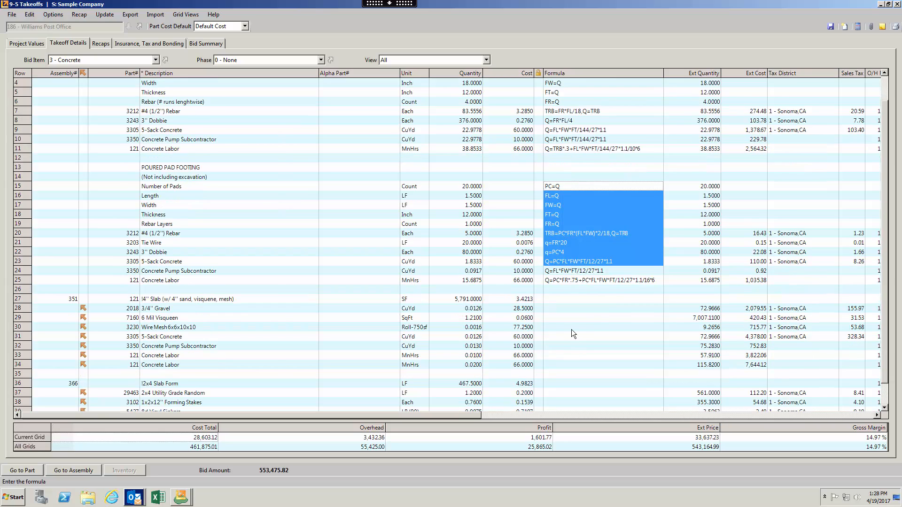
pyautogui.moveTo(563, 278); pyautogui.dragTo(559, 305)
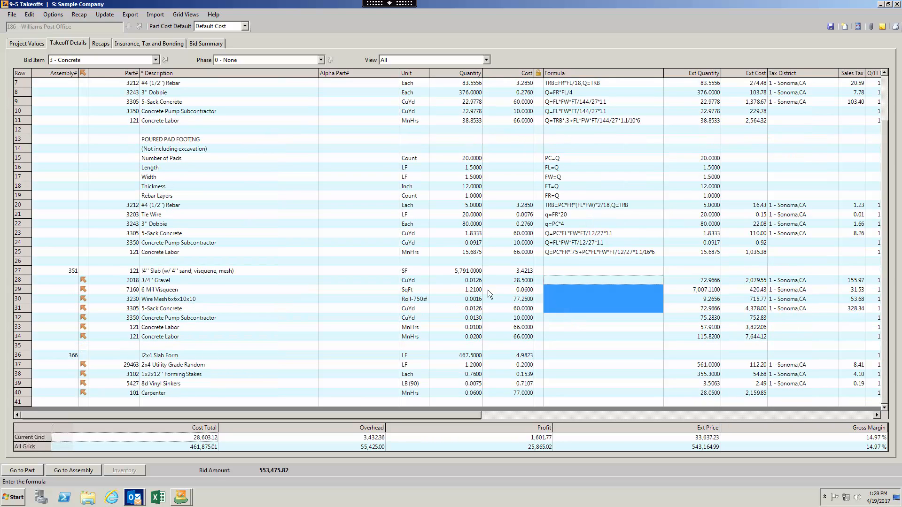
pyautogui.click(477, 283)
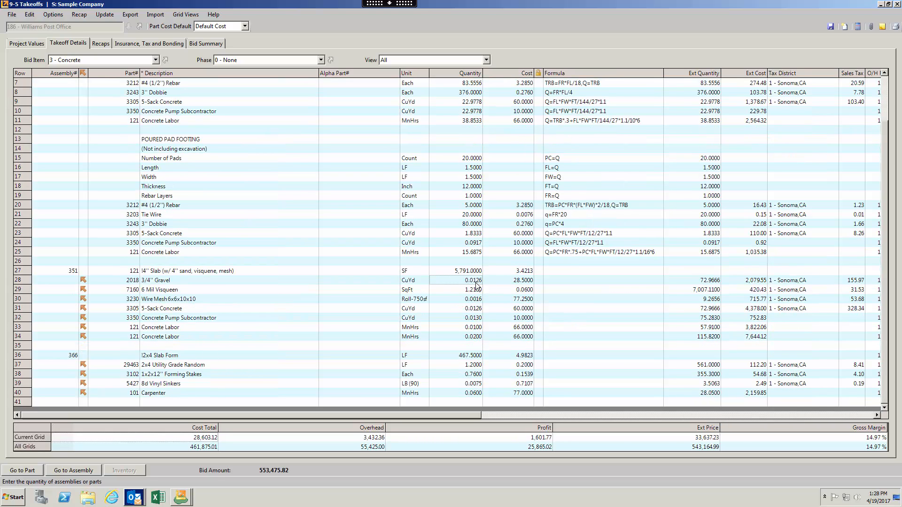
pyautogui.moveTo(477, 287); pyautogui.dragTo(472, 332)
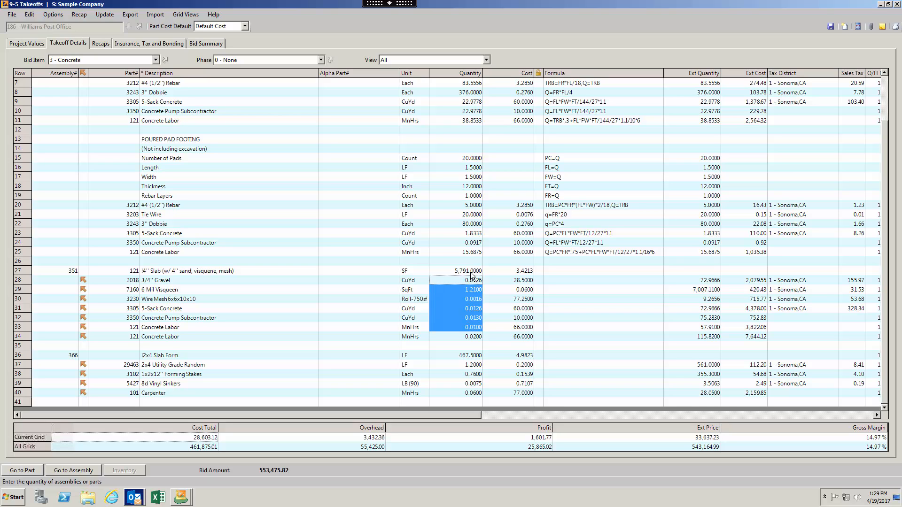
pyautogui.scroll(1, 470, 280)
pyautogui.moveTo(469, 280); pyautogui.dragTo(475, 360)
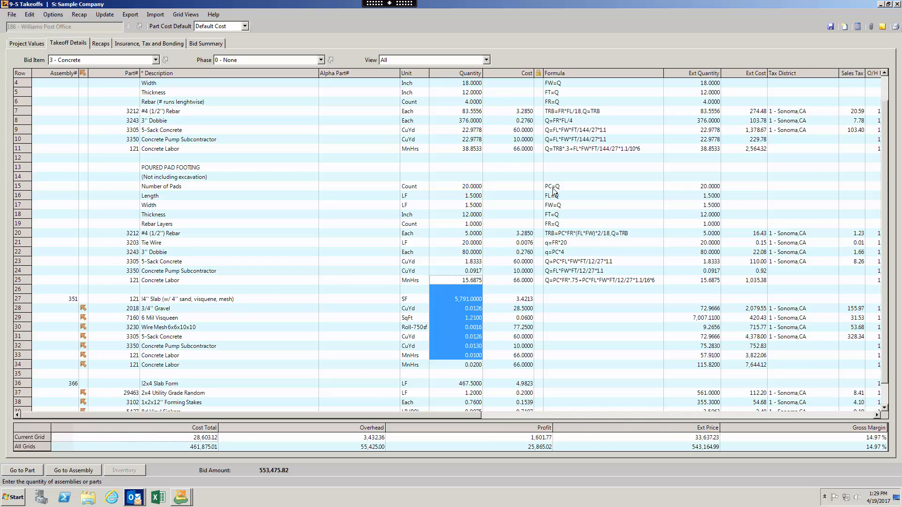
pyautogui.moveTo(556, 188); pyautogui.dragTo(559, 279)
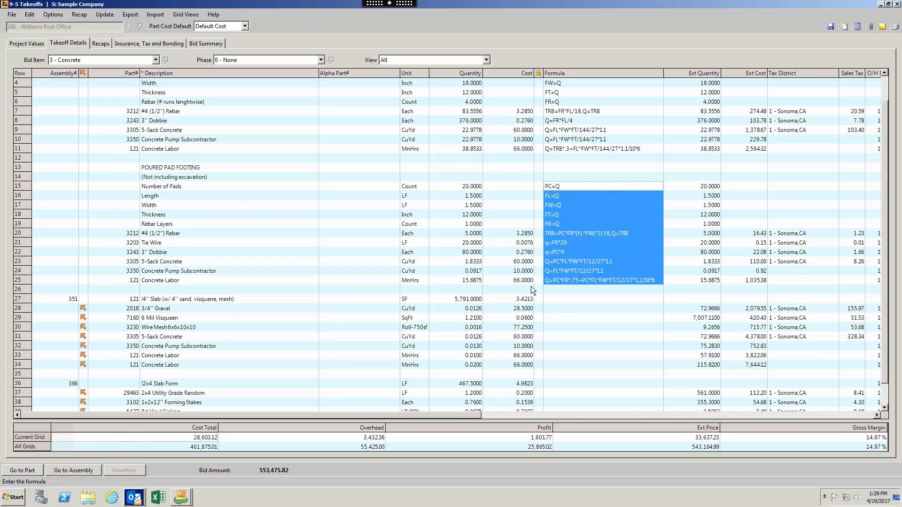
# Step: Set the 4" slab assembly's quantity to 57000 SF and recalculate the takeoff
pyautogui.click(46, 298)
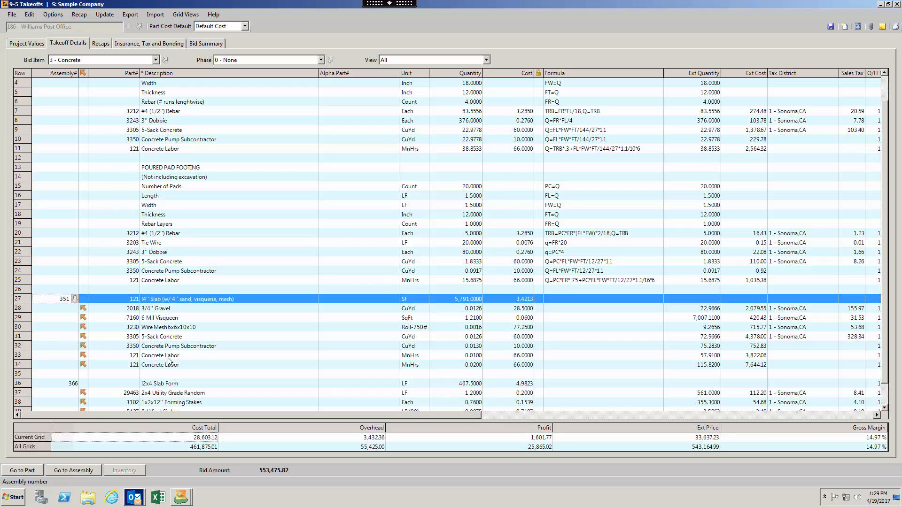
pyautogui.scroll(-1, 432, 317)
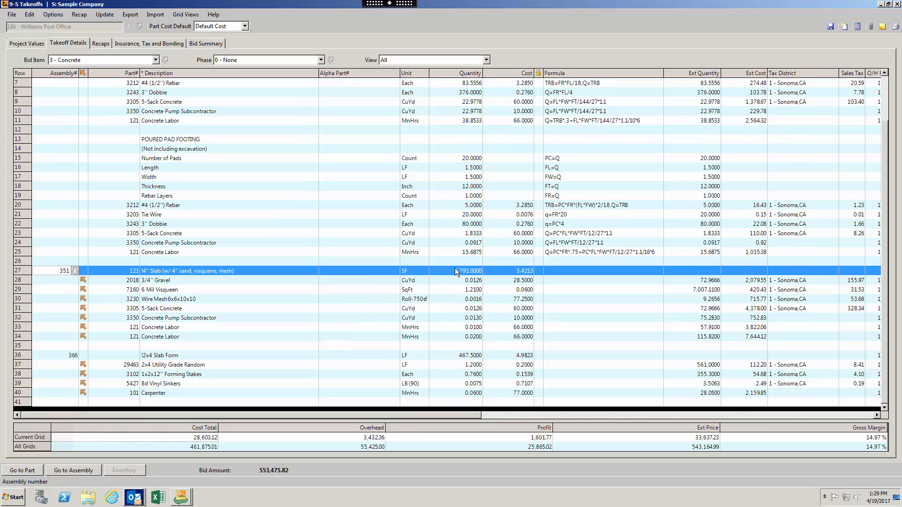
pyautogui.click(455, 271)
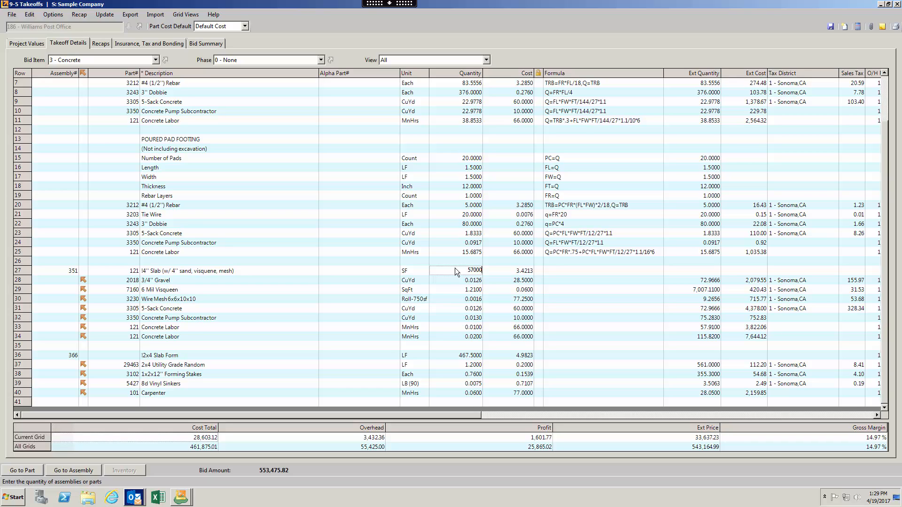
pyautogui.press('Tab')
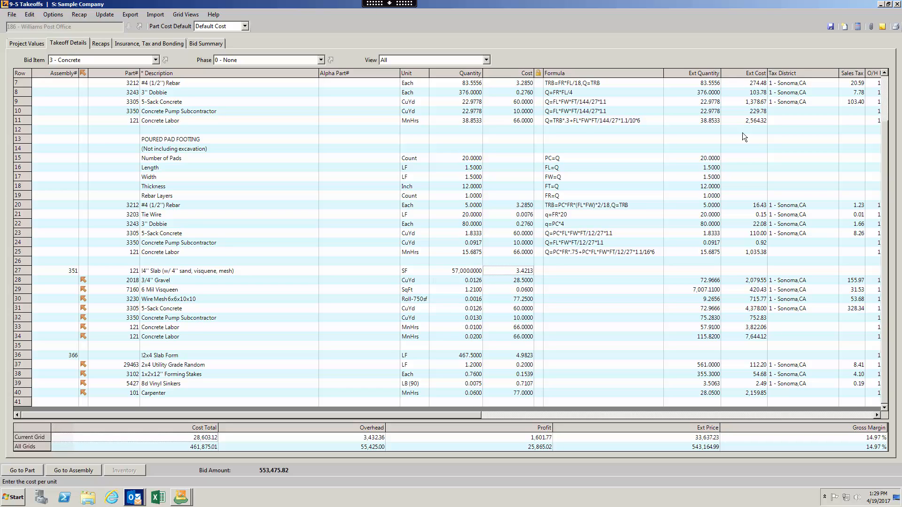
pyautogui.click(857, 27)
pyautogui.scroll(1, 512, 275)
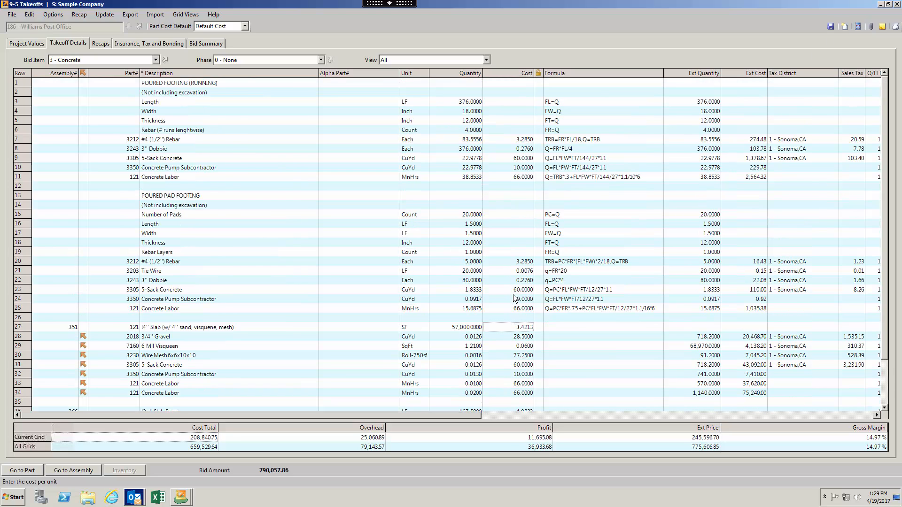
# Step: Check which columns can be shown or hidden in the takeoff grid and accept the list with all columns selected
pyautogui.rightClick(553, 331)
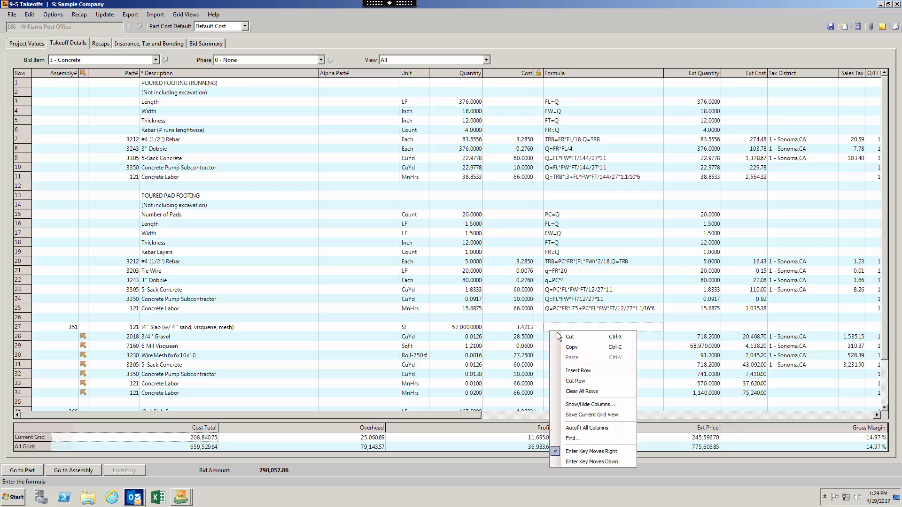
pyautogui.click(591, 405)
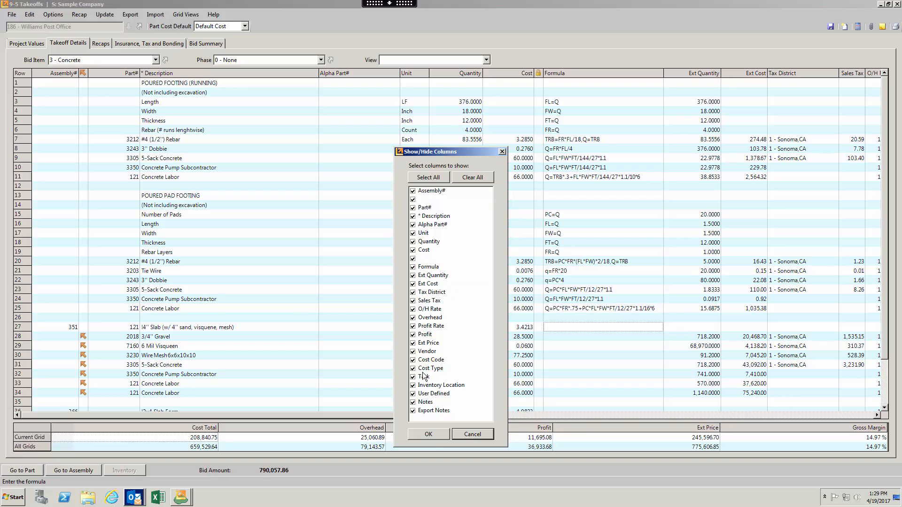
pyautogui.click(428, 434)
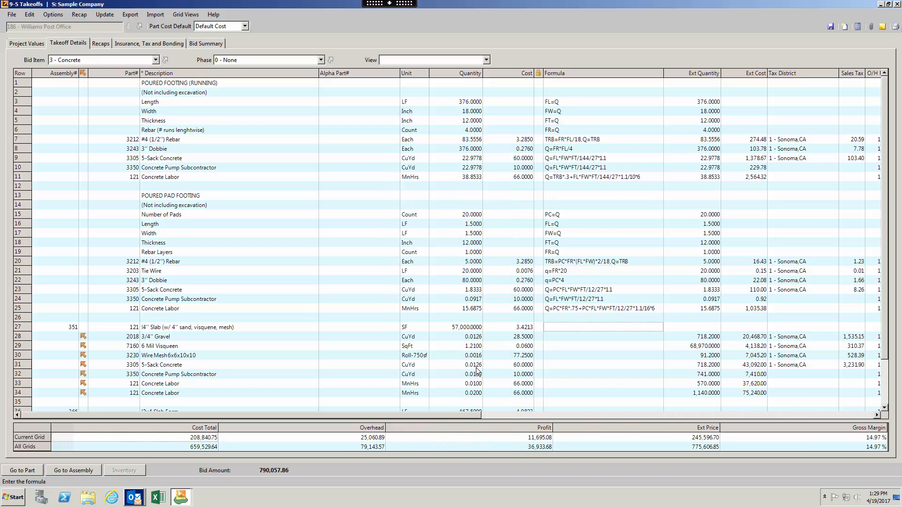
pyautogui.scroll(-1, 500, 323)
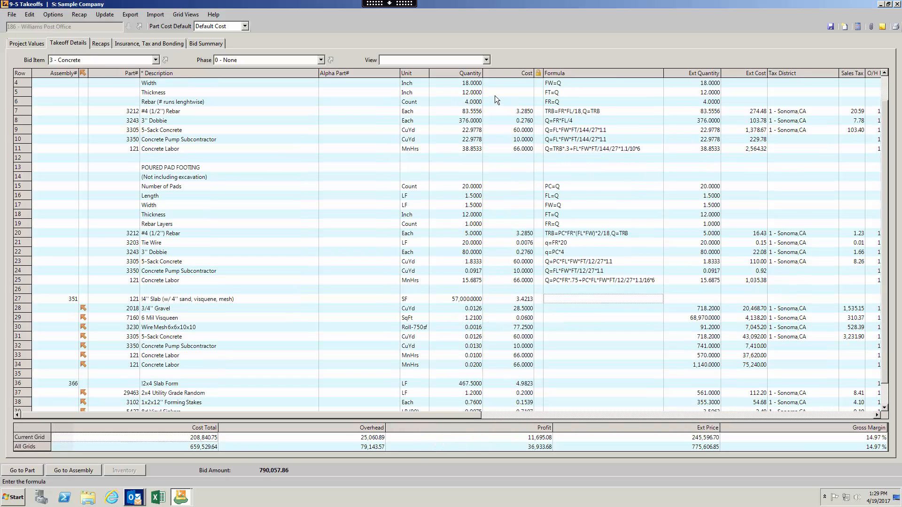
# Step: Review the extended quantities, cost codes and vendors assigned to the 4" slab assembly's parts
pyautogui.click(695, 74)
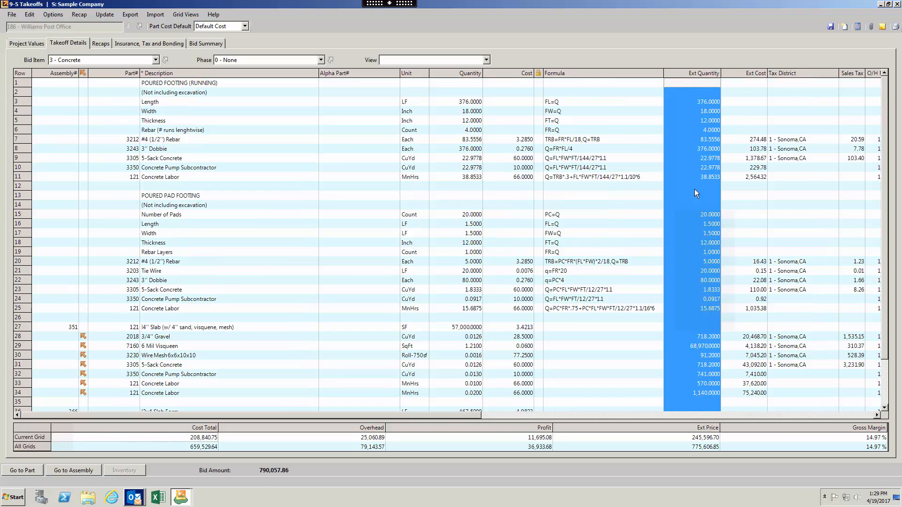
pyautogui.click(698, 337)
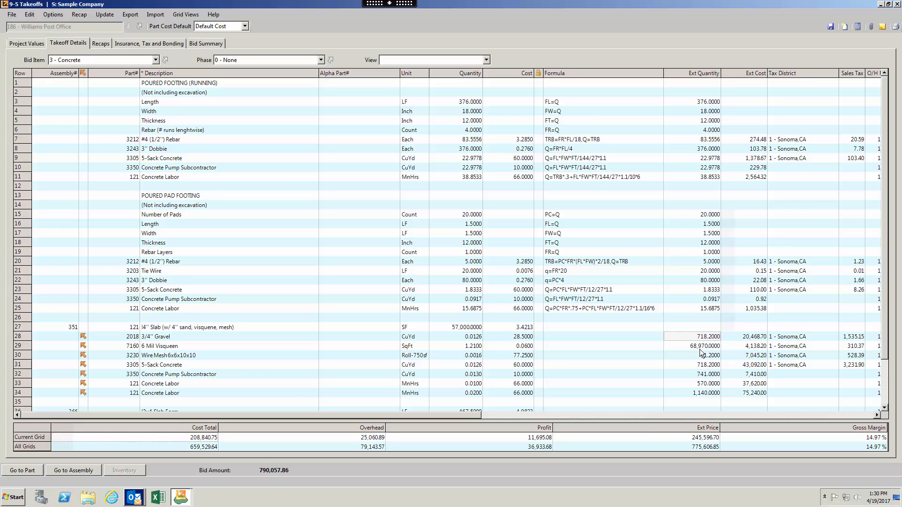
pyautogui.click(700, 349)
pyautogui.click(768, 416)
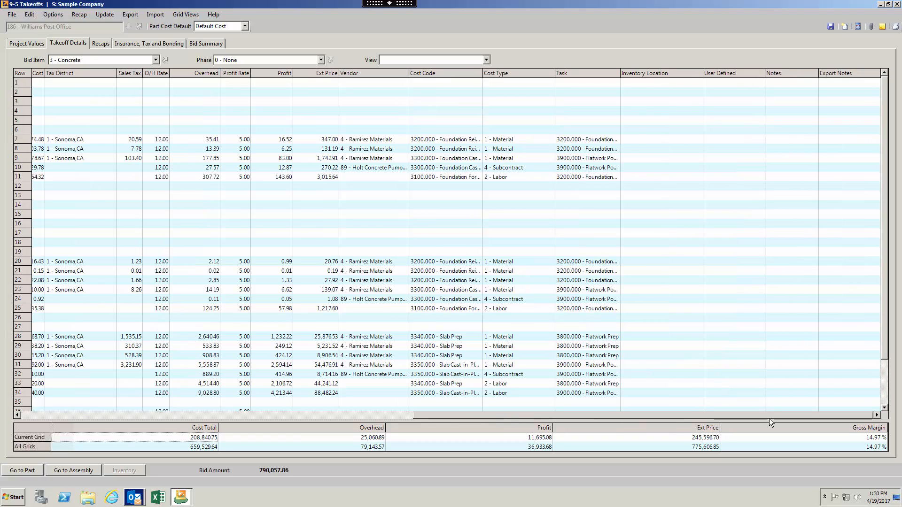
pyautogui.click(460, 334)
pyautogui.moveTo(390, 336); pyautogui.dragTo(381, 365)
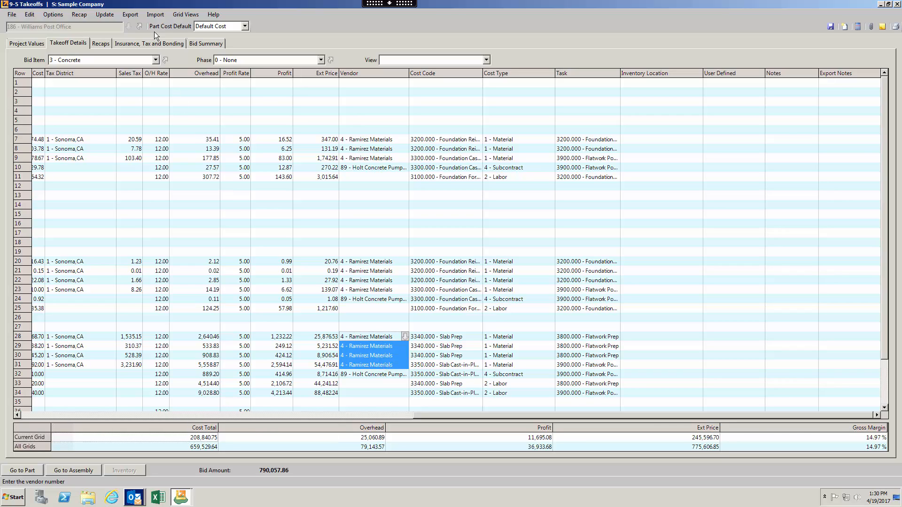
# Step: Try to export the takeoff's purchase orders by job
pyautogui.click(130, 15)
pyautogui.moveTo(135, 57)
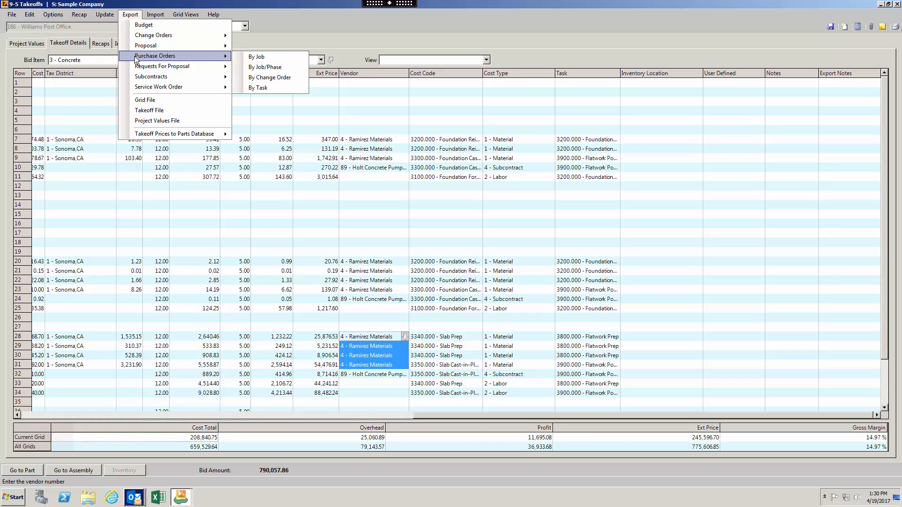
pyautogui.click(256, 57)
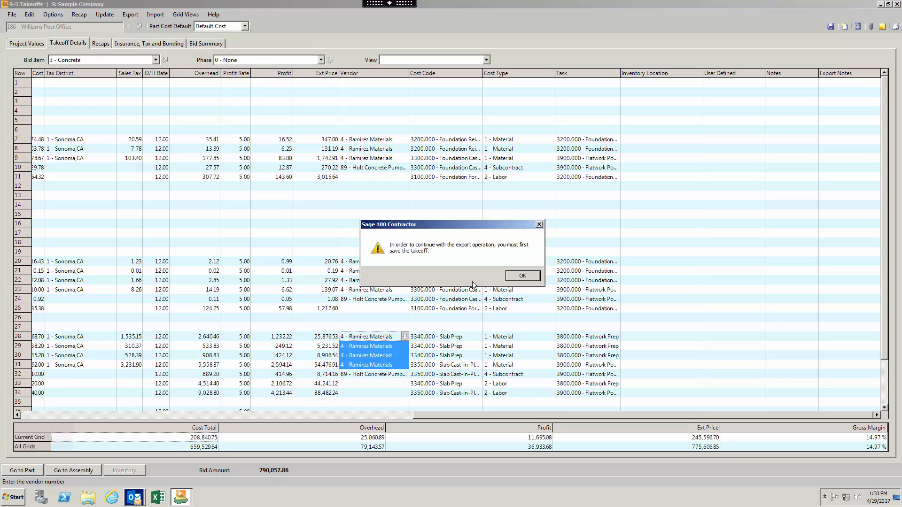
pyautogui.click(511, 280)
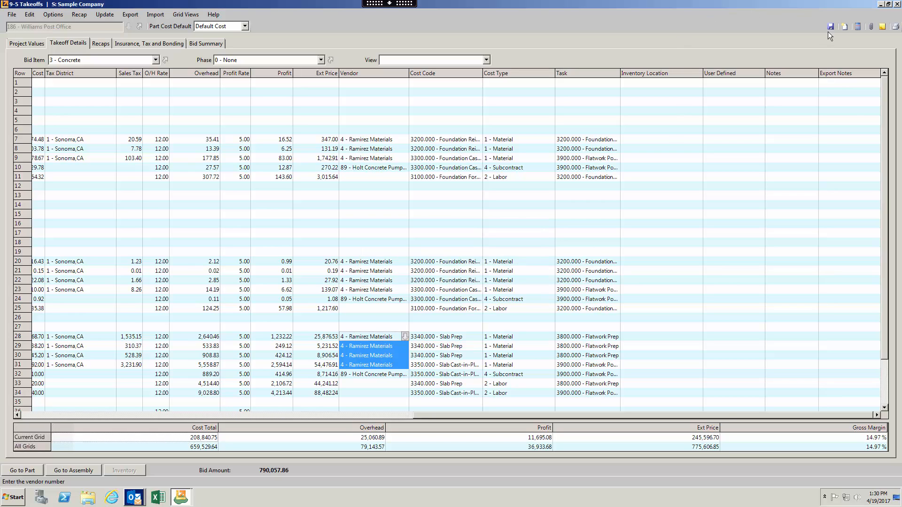
# Step: Begin exporting the takeoff's purchase orders by job, continuing without the minimum quantity update and excluding subcontractors
pyautogui.click(139, 17)
pyautogui.moveTo(151, 56)
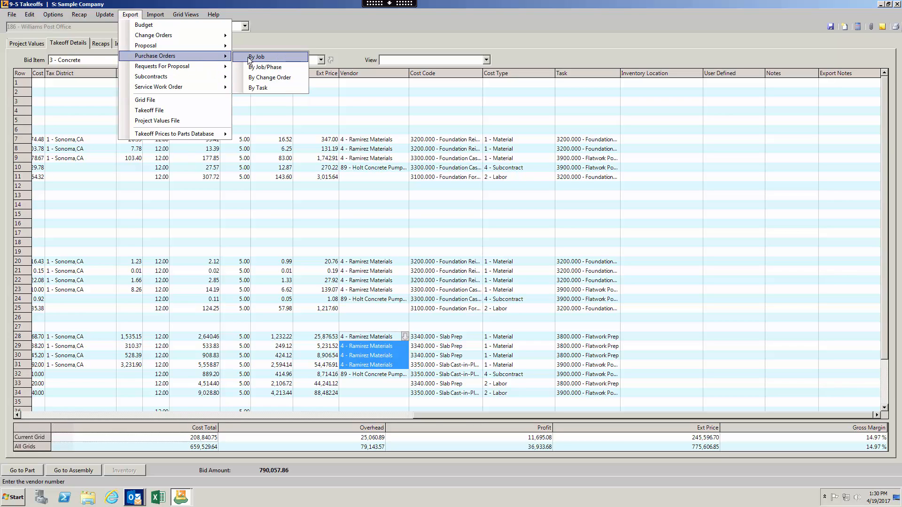
pyautogui.click(258, 60)
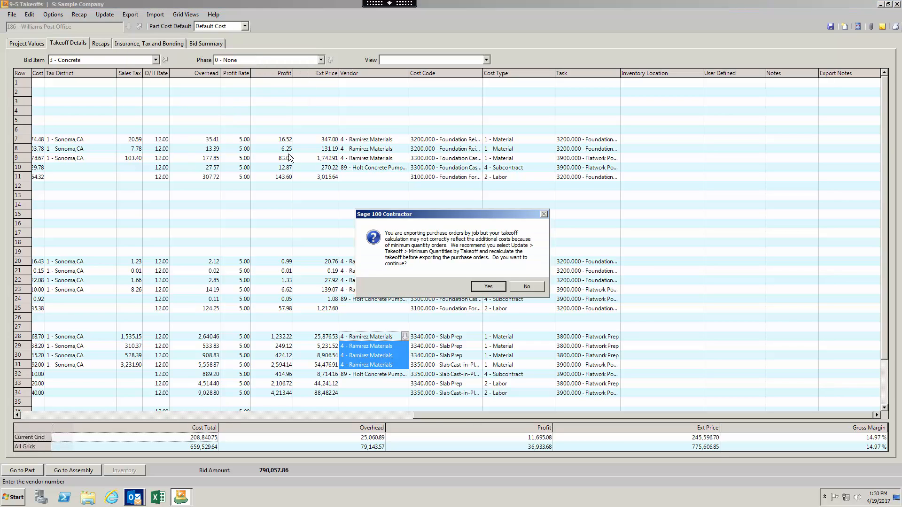
pyautogui.click(479, 288)
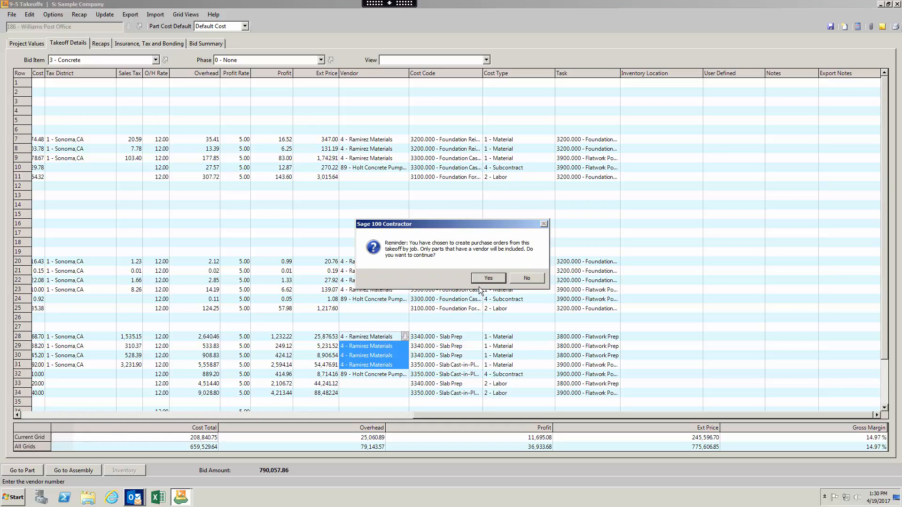
pyautogui.click(488, 278)
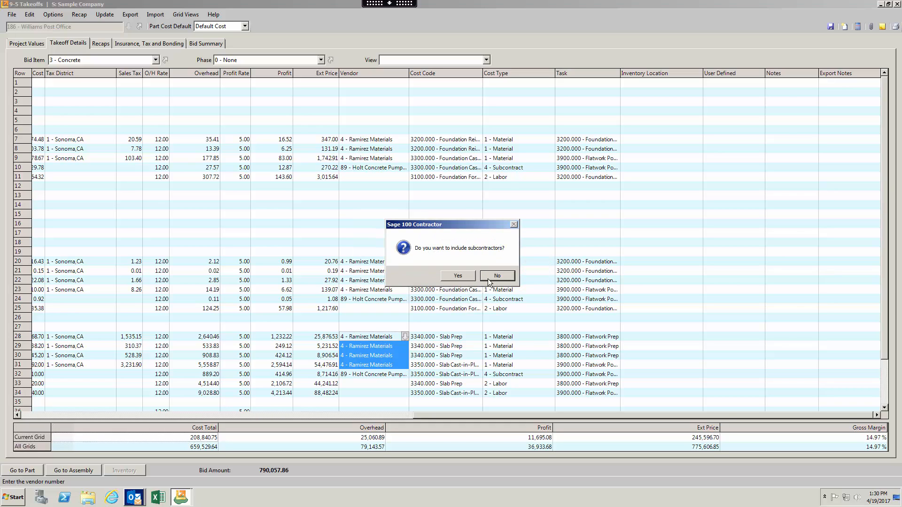
pyautogui.click(495, 278)
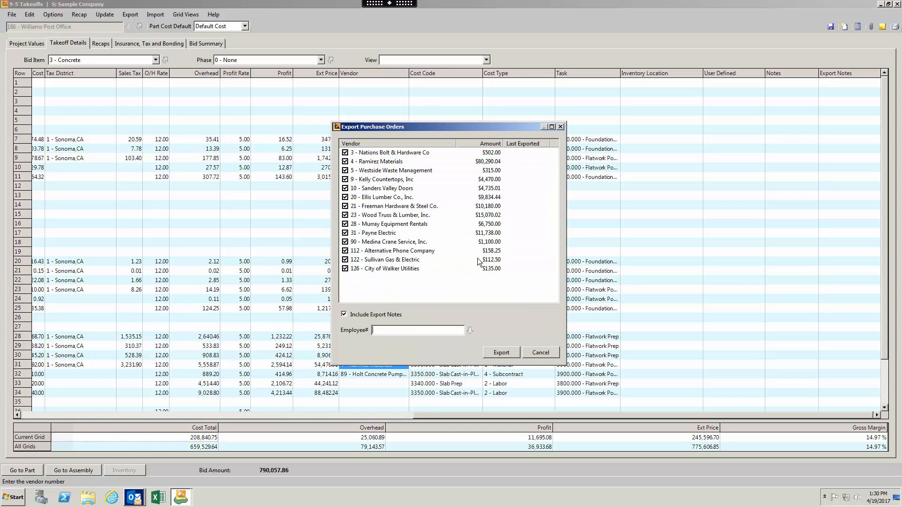
# Step: Deselect every vendor except 9 - Kelly Countertops, Inc for the purchase order export and fill in the employee number
pyautogui.click(345, 153)
pyautogui.click(345, 162)
pyautogui.click(346, 170)
pyautogui.click(345, 189)
pyautogui.click(346, 198)
pyautogui.click(346, 207)
pyautogui.click(345, 215)
pyautogui.click(345, 233)
pyautogui.click(345, 224)
pyautogui.click(345, 242)
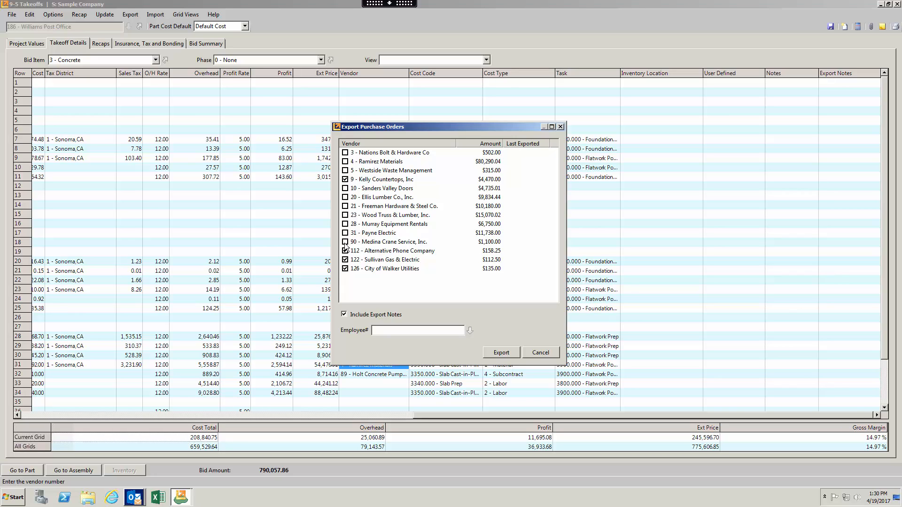
pyautogui.click(345, 269)
pyautogui.write('14')
pyautogui.press('Tab')
pyautogui.click(403, 331)
pyautogui.click(345, 260)
pyautogui.click(345, 251)
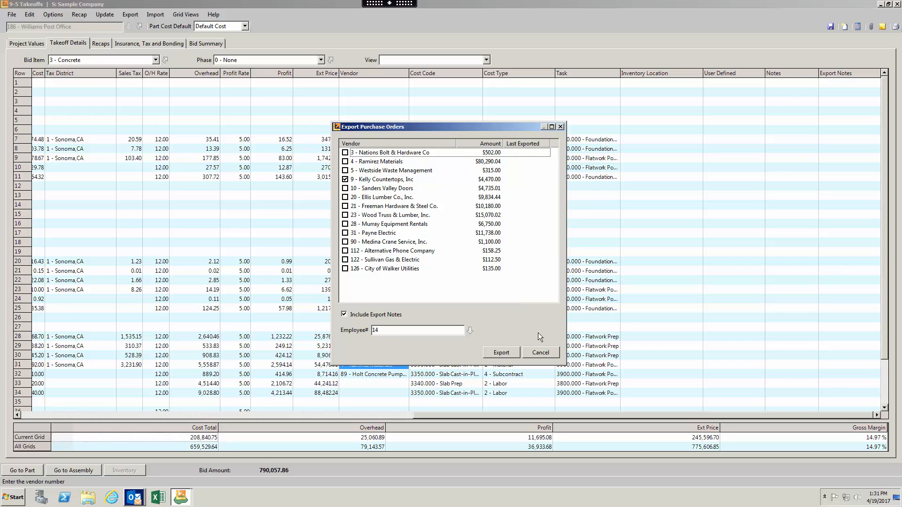
# Step: Export the purchase order for only the selected vendor, with export notes included
pyautogui.click(503, 352)
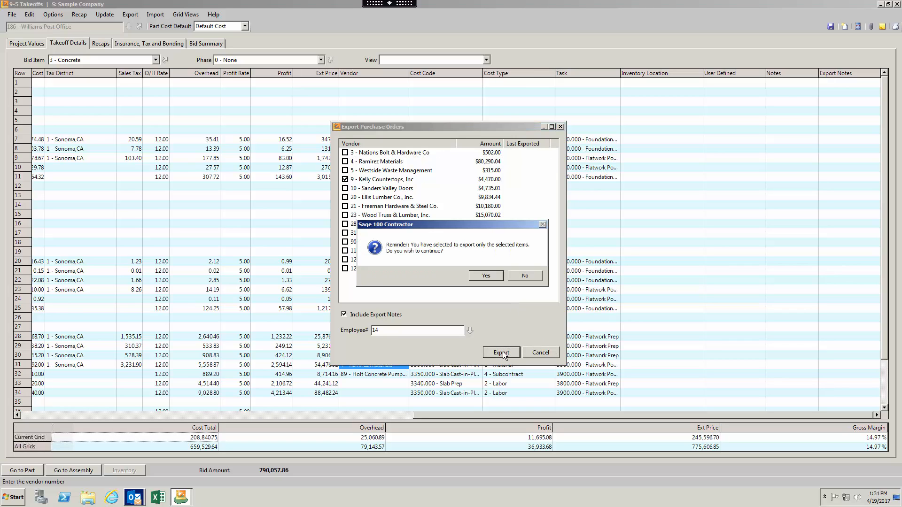
pyautogui.click(487, 276)
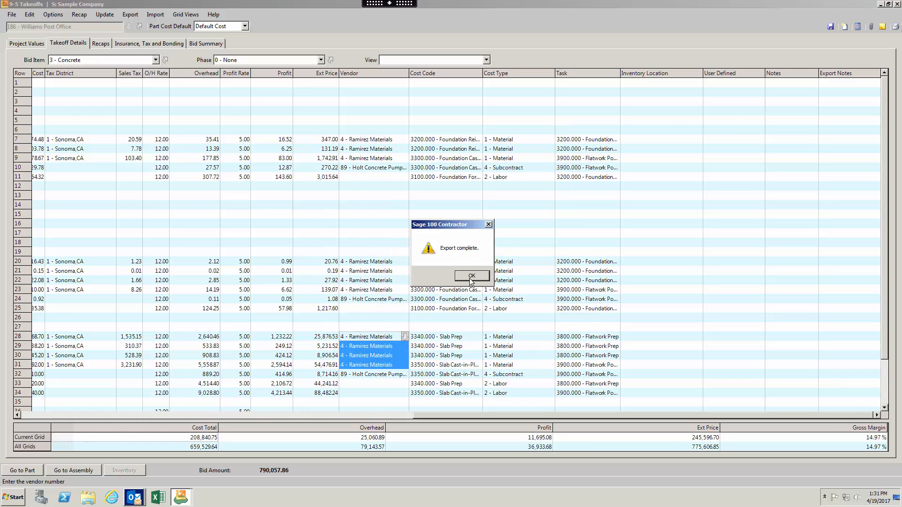
pyautogui.click(471, 277)
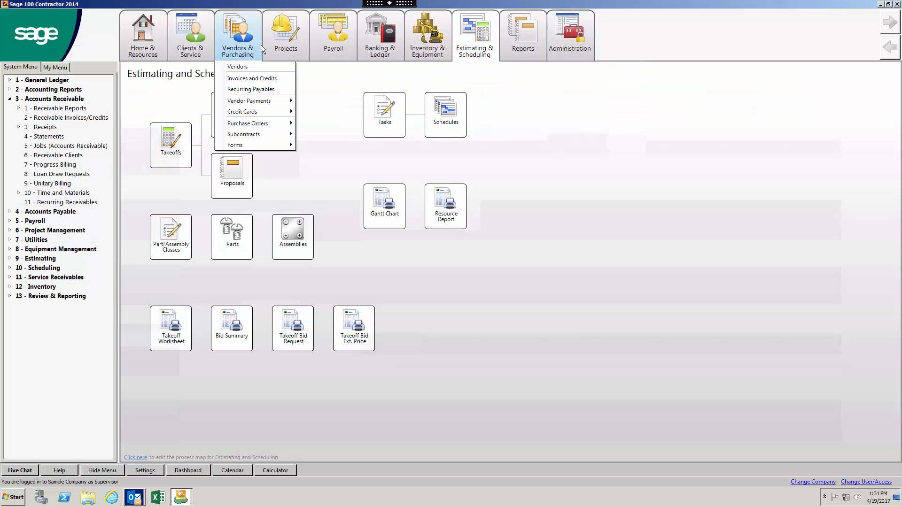
# Step: Open the last record in Purchase Orders and check its vendor, job, source and line item before closing the window
pyautogui.moveTo(273, 46)
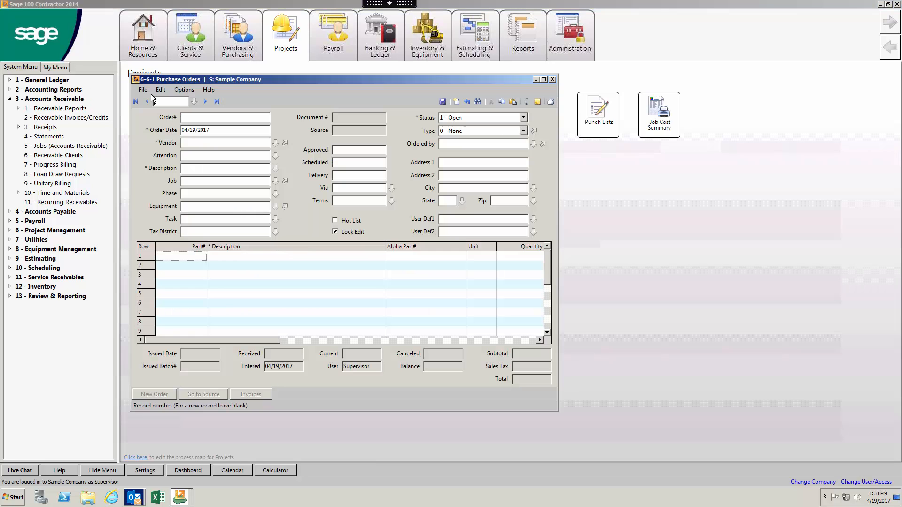
pyautogui.click(216, 102)
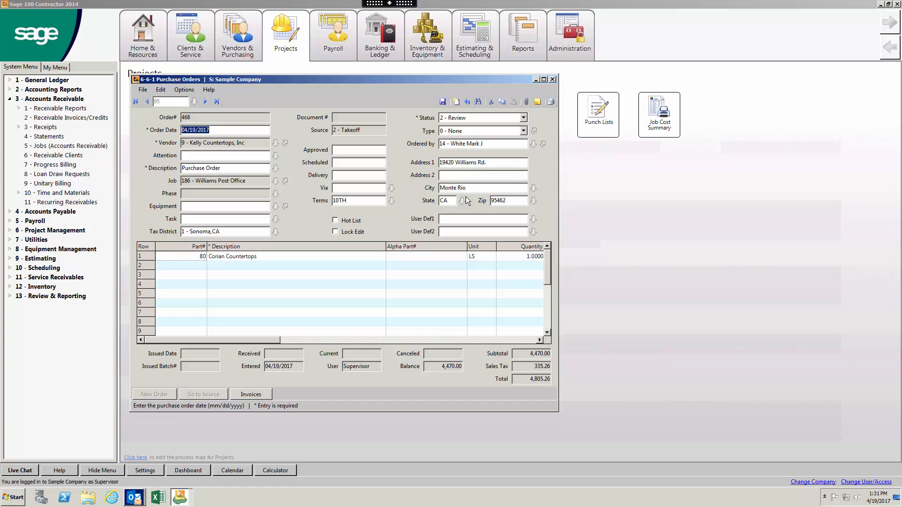
pyautogui.click(553, 80)
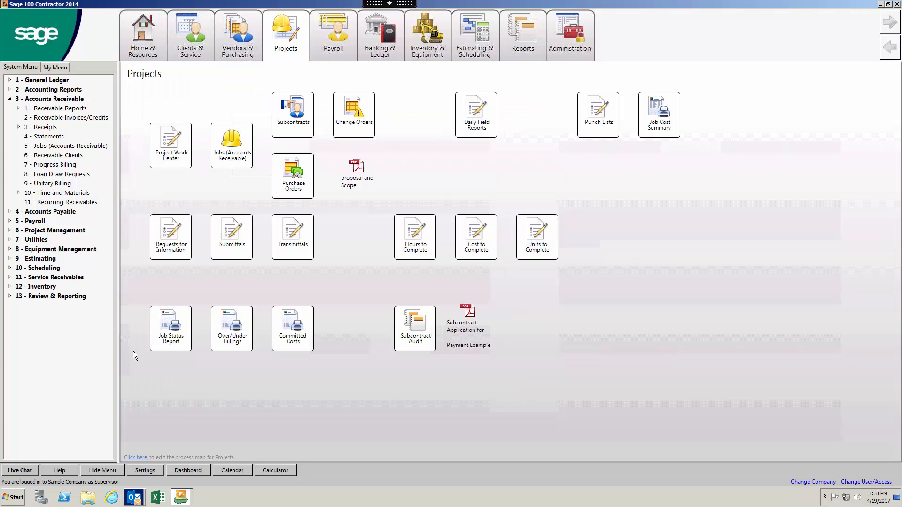
# Step: Return to the 9-5 Takeoffs window and review the other export options, including subcontracts and service work orders, alongside the assigned vendors
pyautogui.click(180, 497)
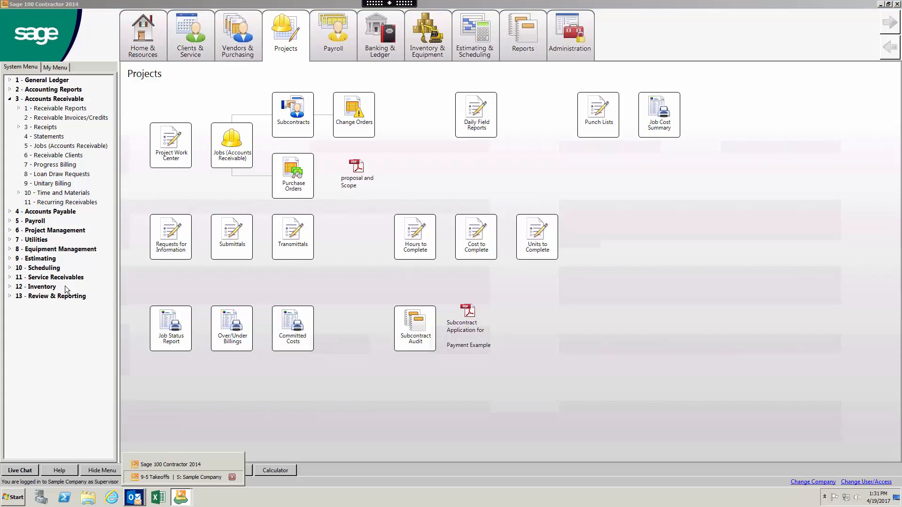
pyautogui.scroll(-1, 74, 11)
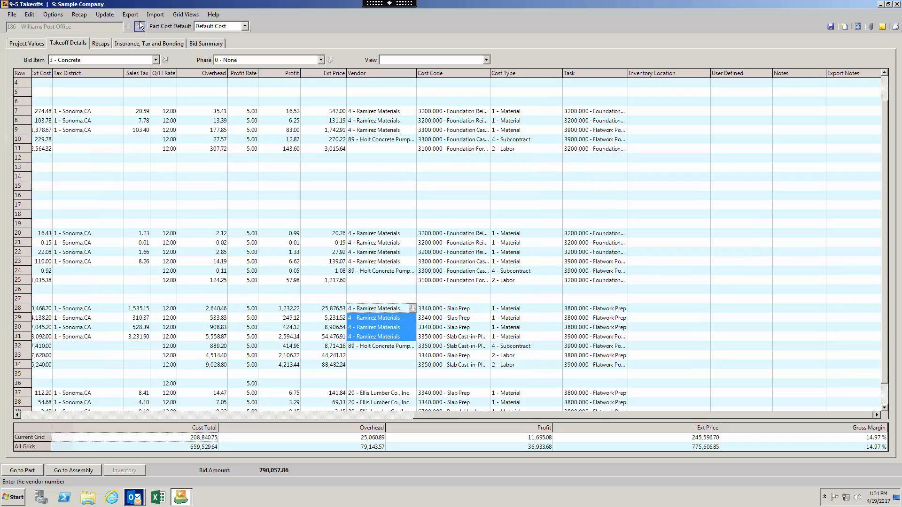
pyautogui.click(134, 18)
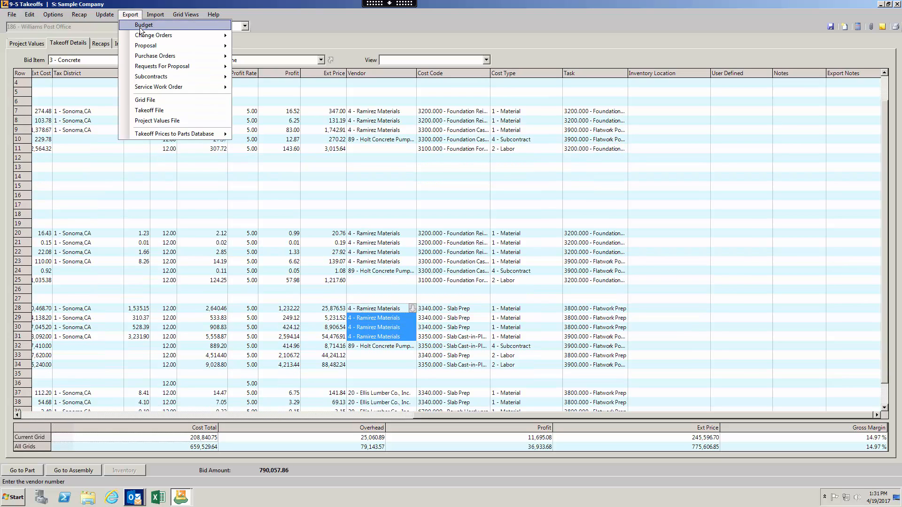
pyautogui.moveTo(141, 37)
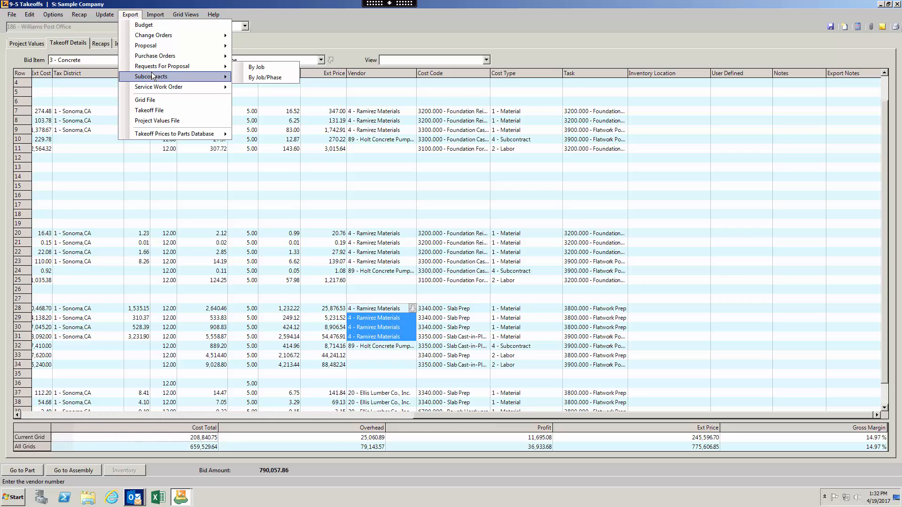
pyautogui.moveTo(155, 78)
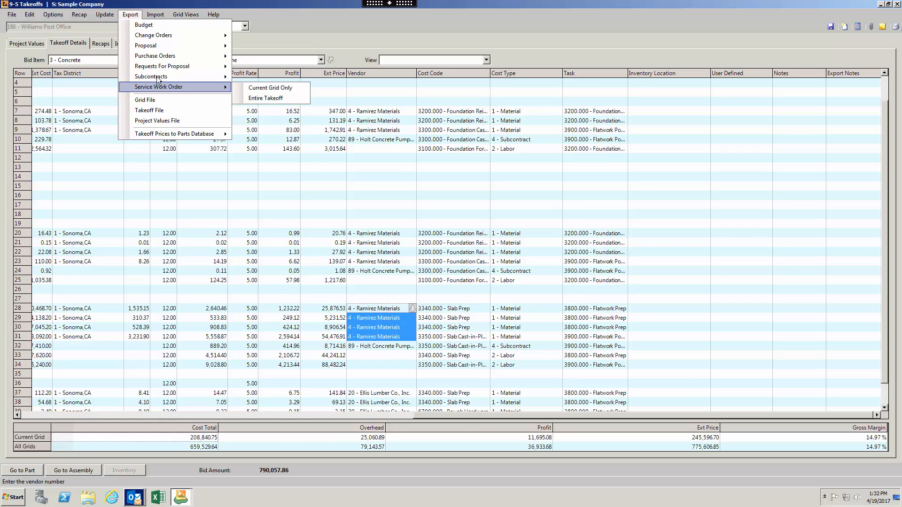
pyautogui.scroll(-1, 159, 75)
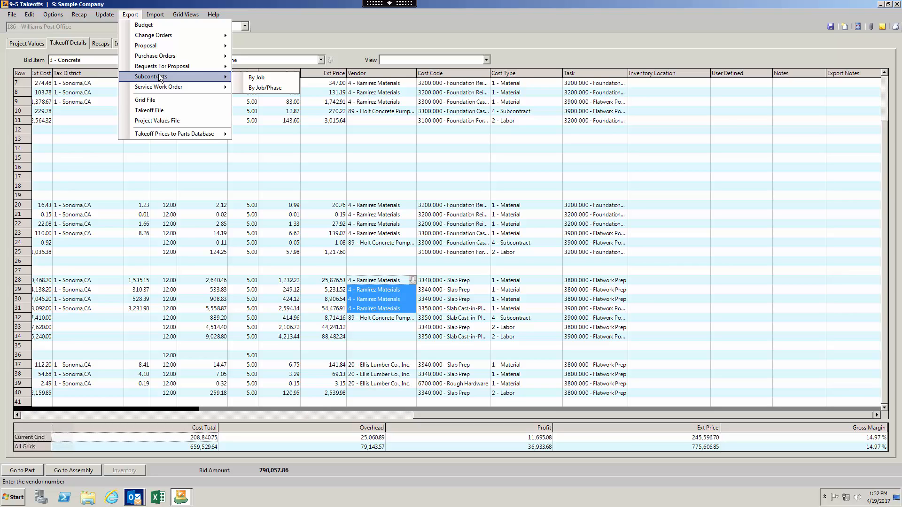
pyautogui.scroll(1, 411, 239)
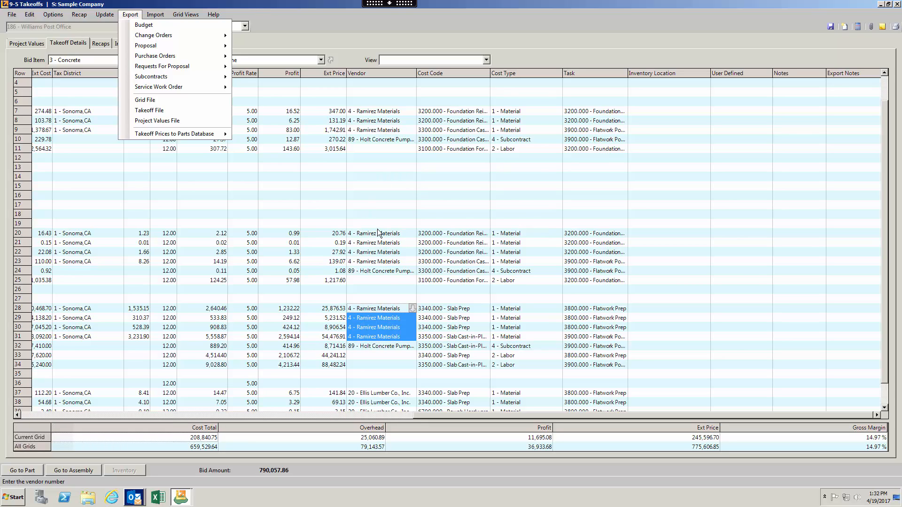
pyautogui.moveTo(380, 233); pyautogui.dragTo(380, 274)
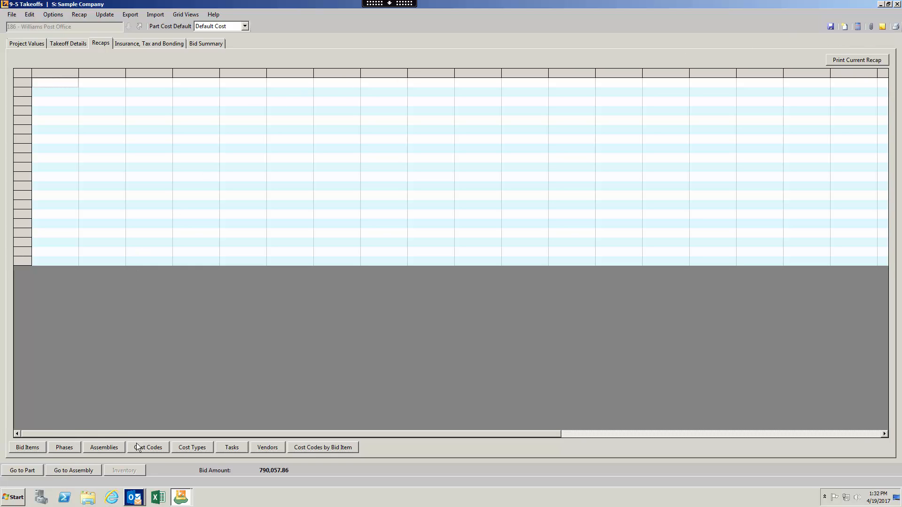
# Step: Display the takeoff's Cost Codes recap and examine the Contingency and Slab Prep rows
pyautogui.click(152, 452)
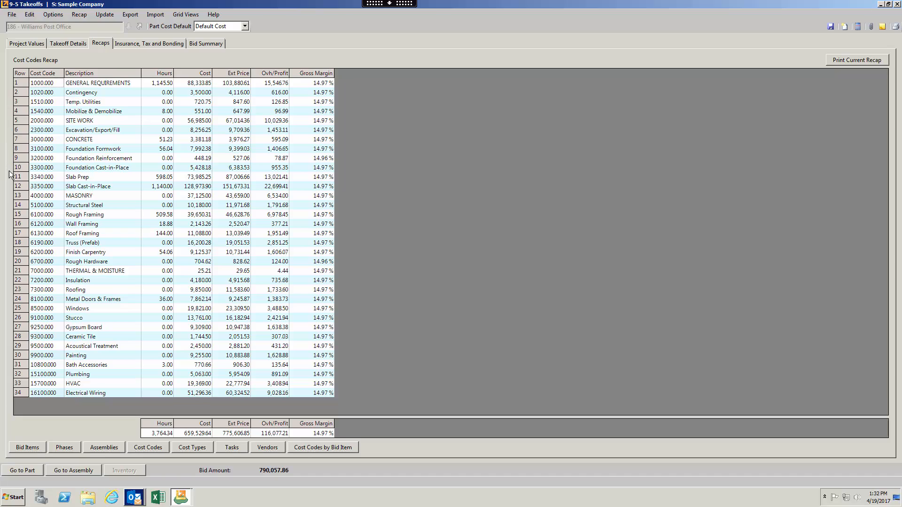
pyautogui.click(18, 93)
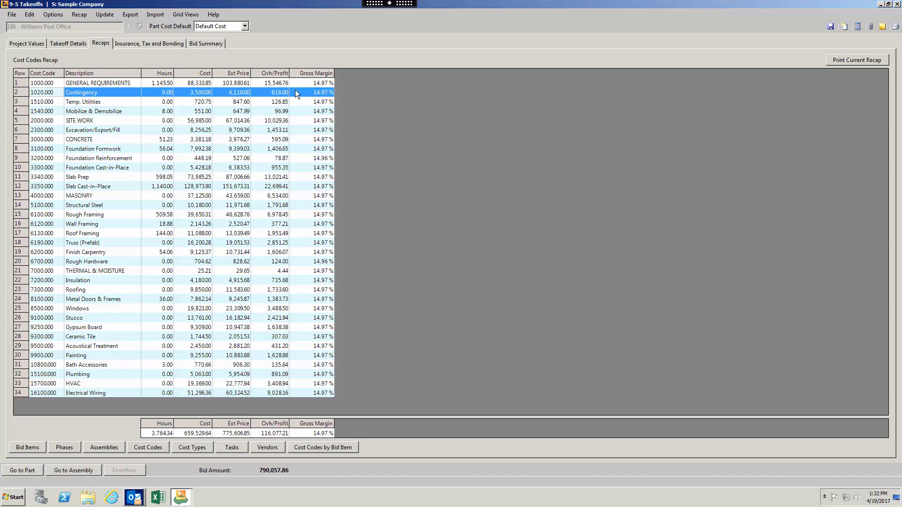
pyautogui.click(21, 178)
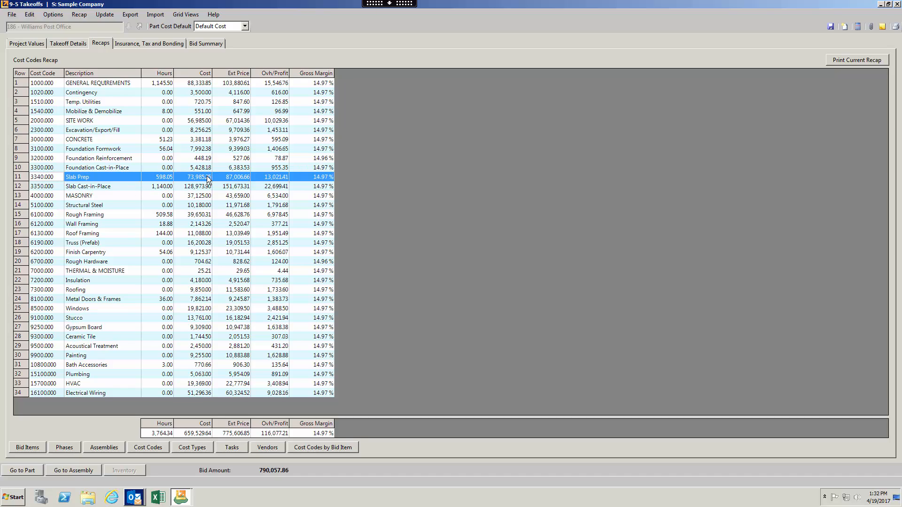
# Step: Review the Cost Types recap and the Kelly Countertops, Inc row in the Vendors recap, and close the takeoff
pyautogui.click(187, 446)
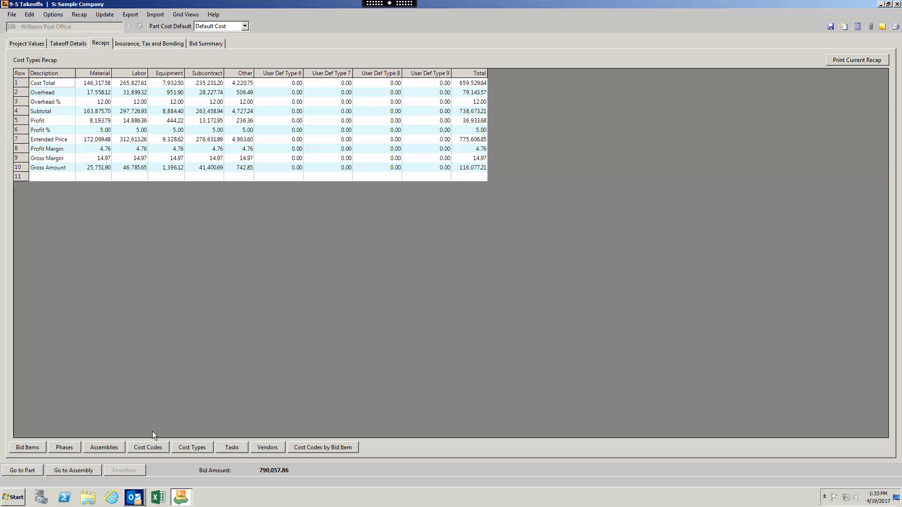
pyautogui.click(263, 446)
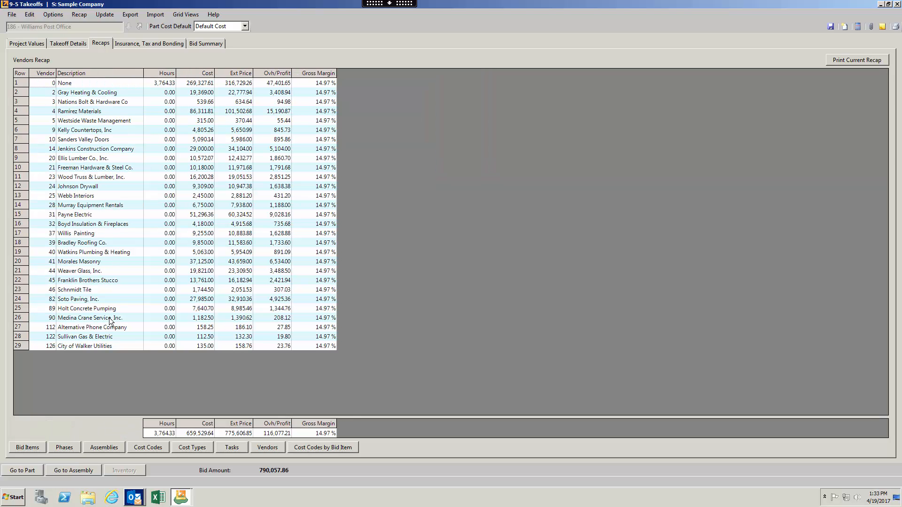
pyautogui.click(23, 130)
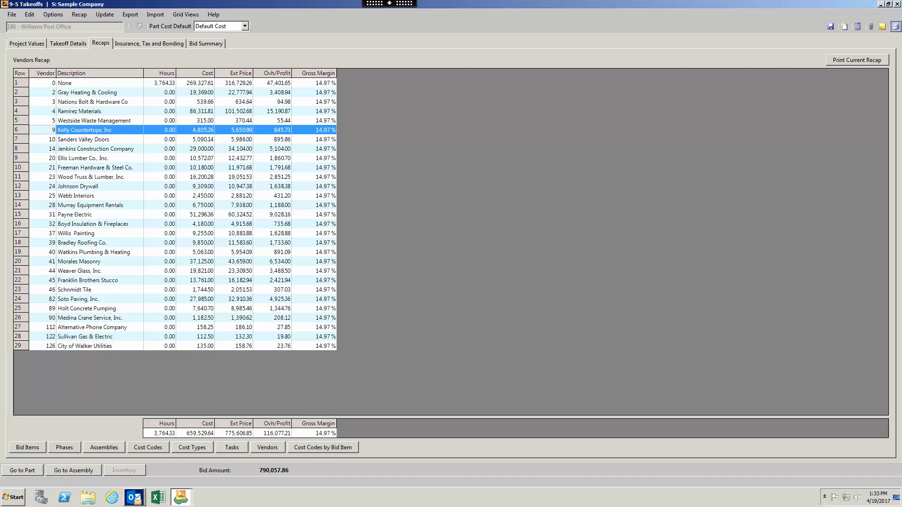
pyautogui.click(897, 4)
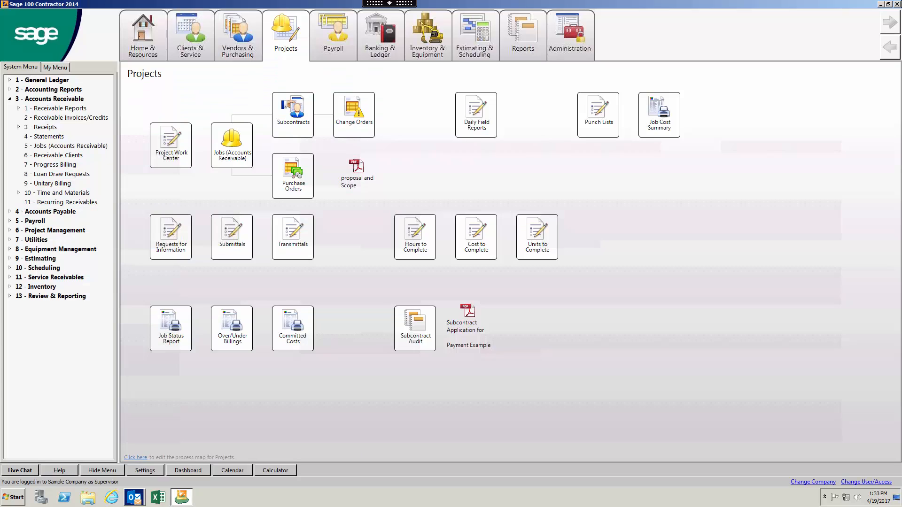